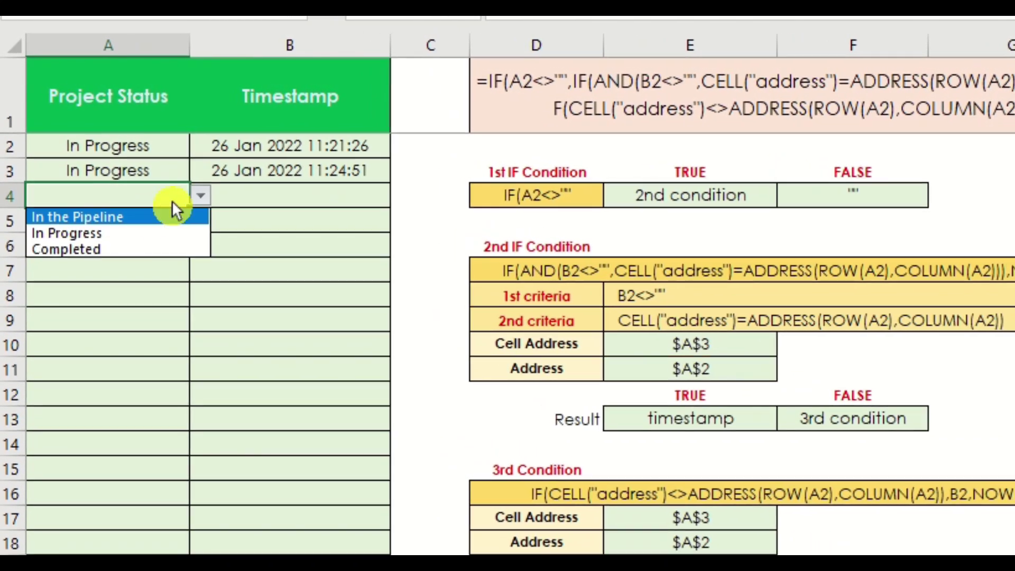
Step: Set row 4 and A2 to In the Pipeline and A5 to In Progress from the status dropdowns
left_click(159, 216)
left_click(163, 152)
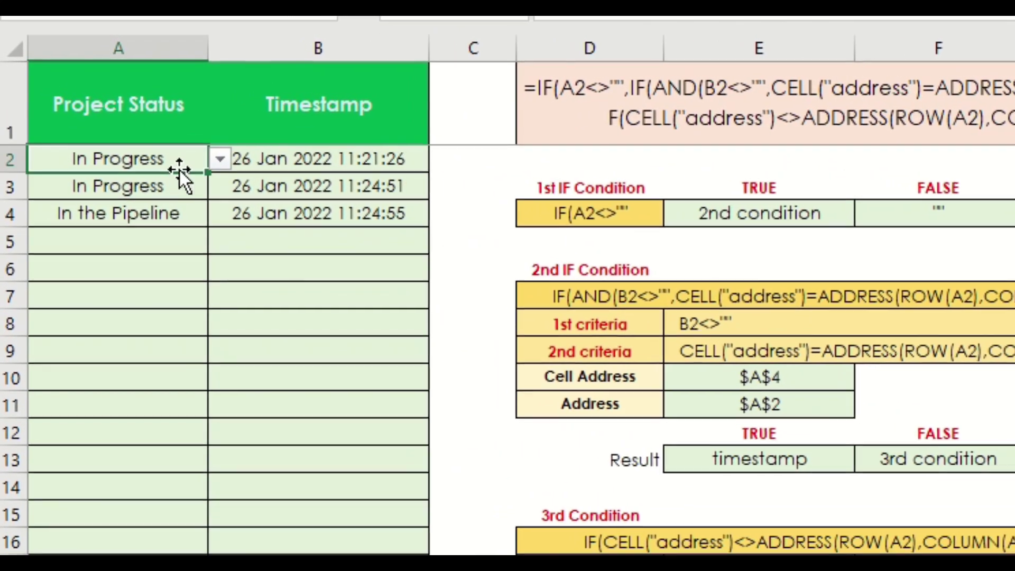
key("alt+Down")
left_click(185, 186)
left_click(190, 243)
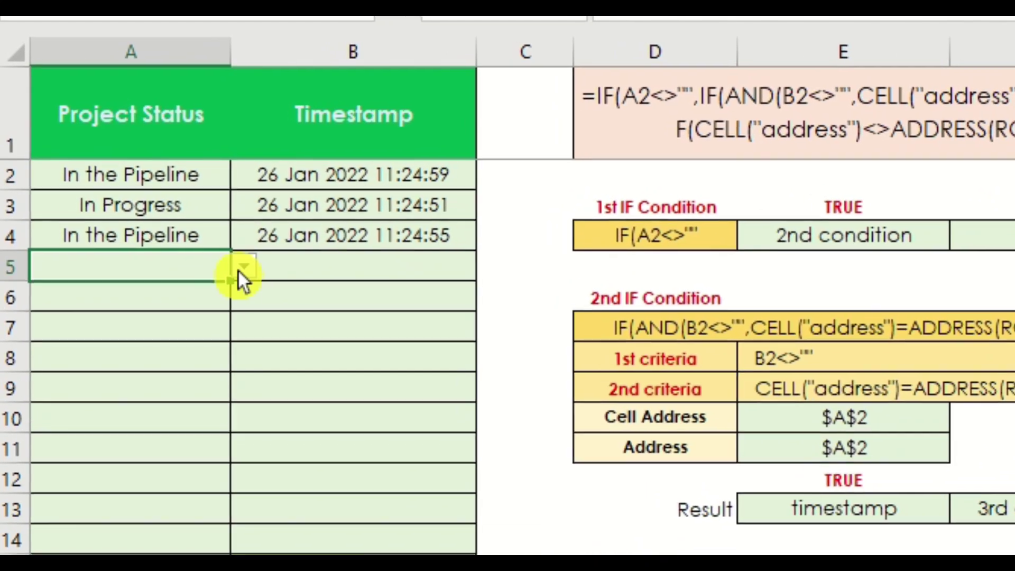
left_click(243, 266)
left_click(158, 311)
Step: Set A6 to Completed, A7 to In Progress and A4 to Completed
left_click(202, 296)
key("alt+Down")
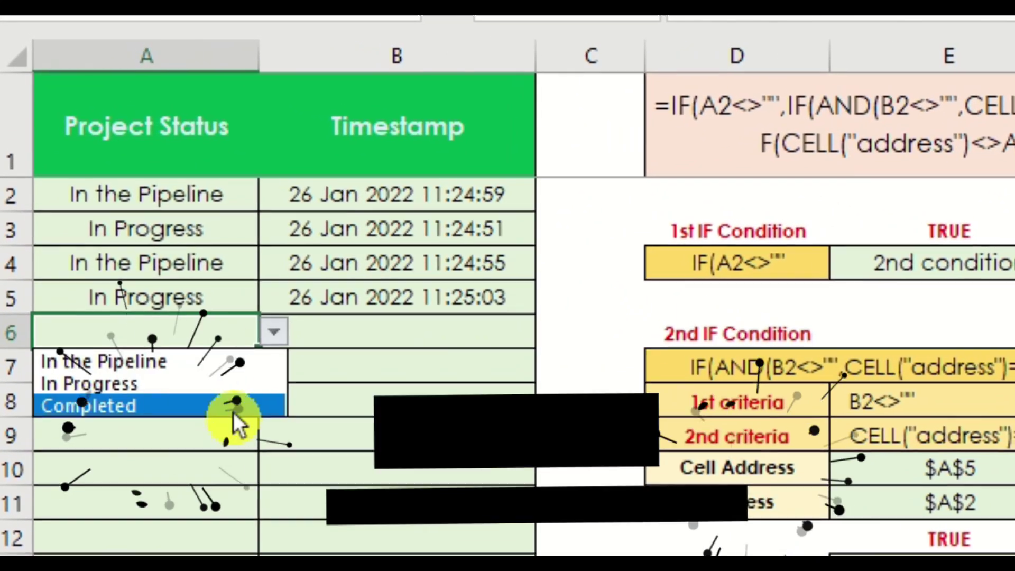
left_click(233, 411)
left_click(158, 364)
key("alt+Down")
left_click(207, 418)
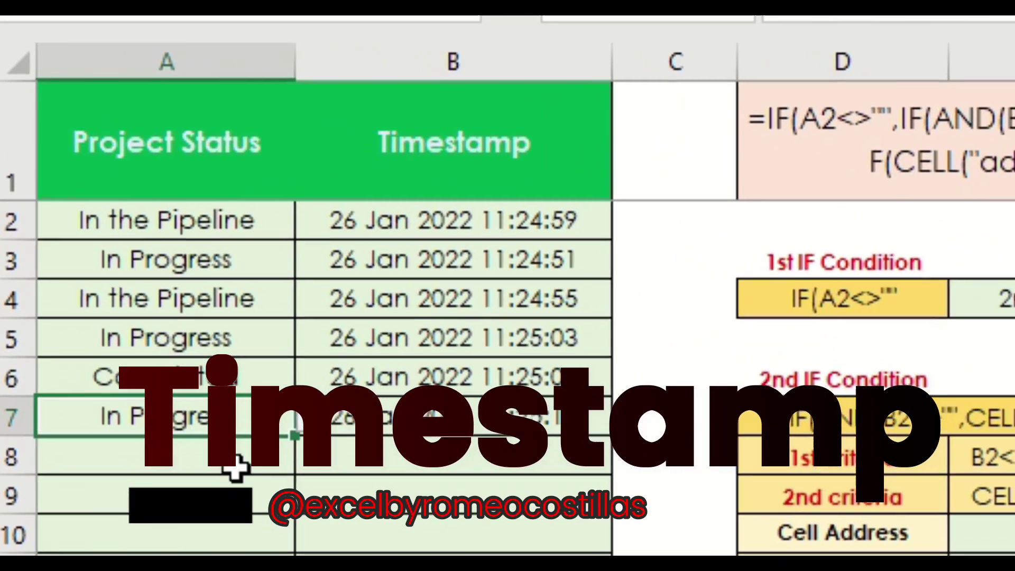
left_click(259, 304)
key("alt+Down")
left_click(85, 382)
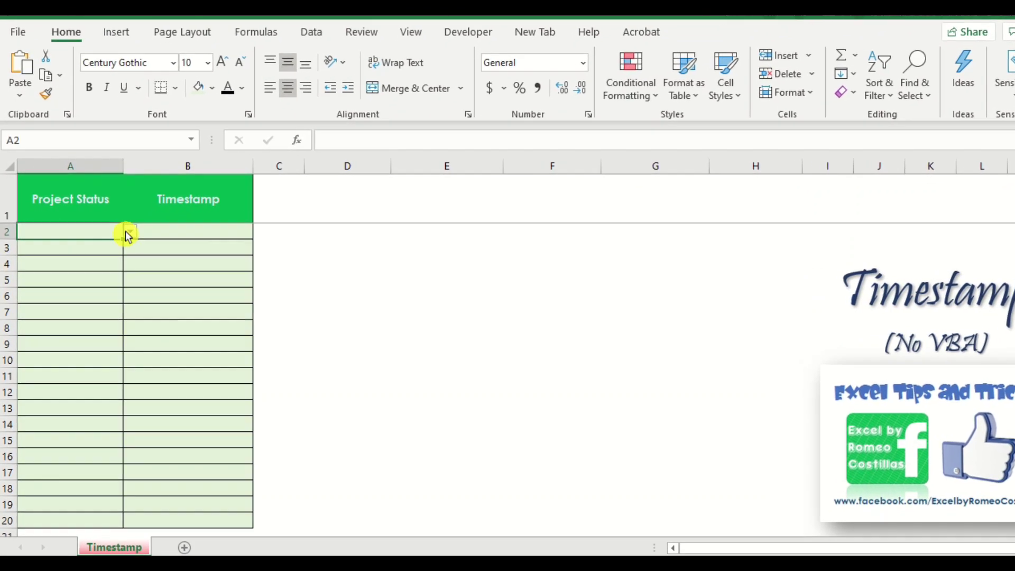
Step: Cycle A2's status through In the Pipeline, In Progress, then Completed
left_click(131, 233)
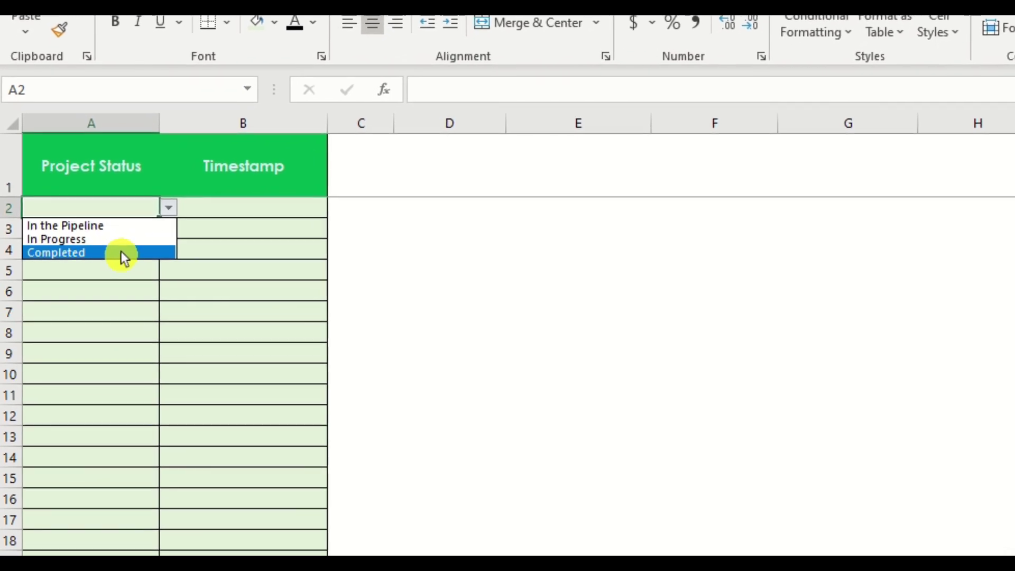
left_click(137, 223)
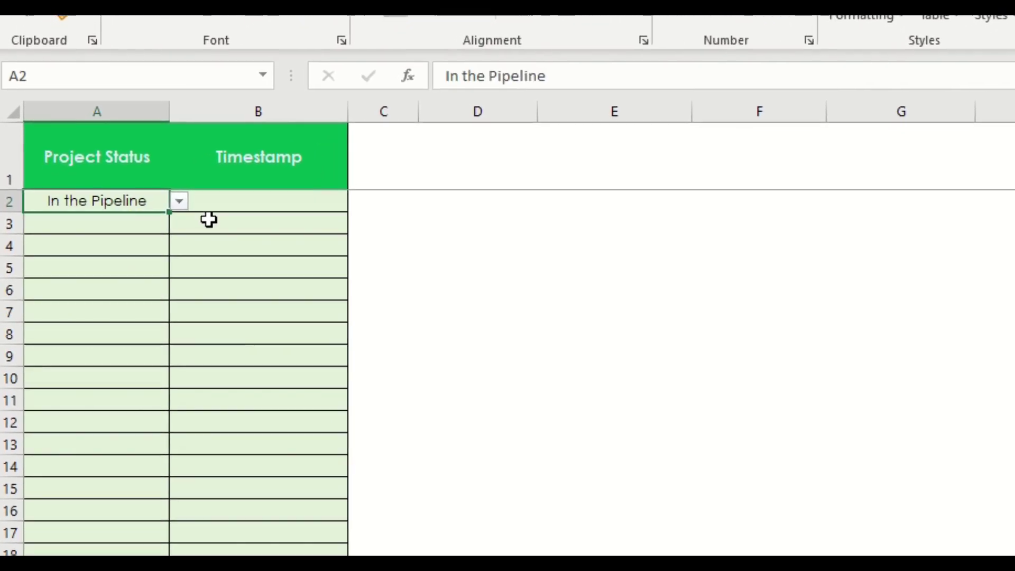
left_click(185, 198)
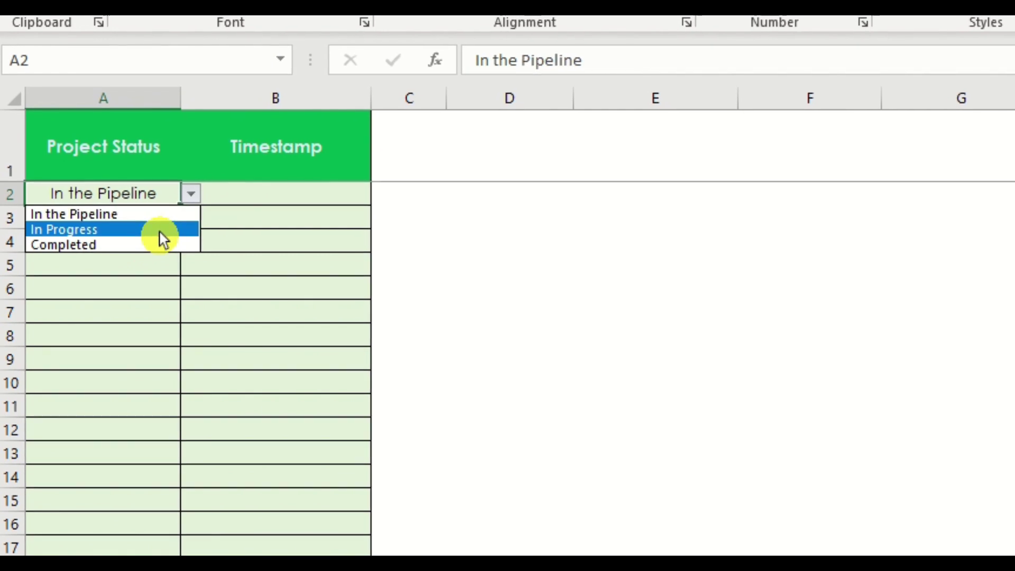
left_click(157, 226)
left_click(201, 189)
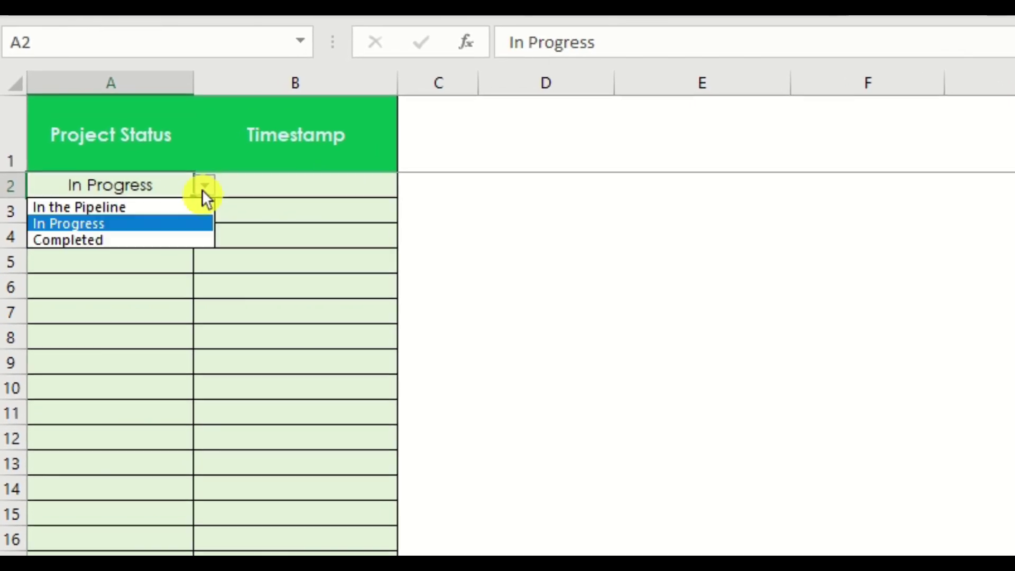
left_click(169, 235)
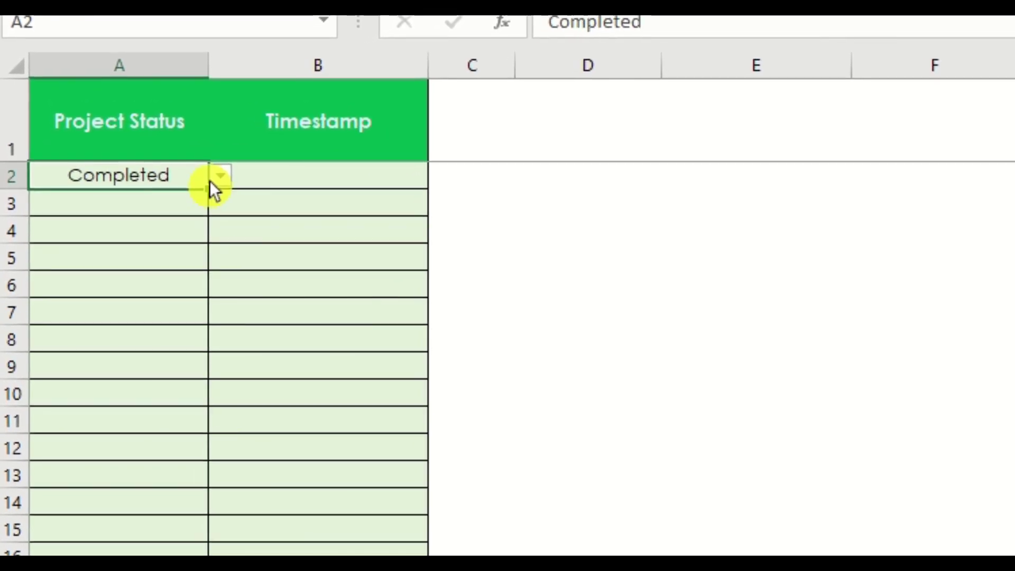
Step: Set A2 back to In the Pipeline and select the Timestamp cells B2:B18
left_click(217, 179)
left_click(193, 196)
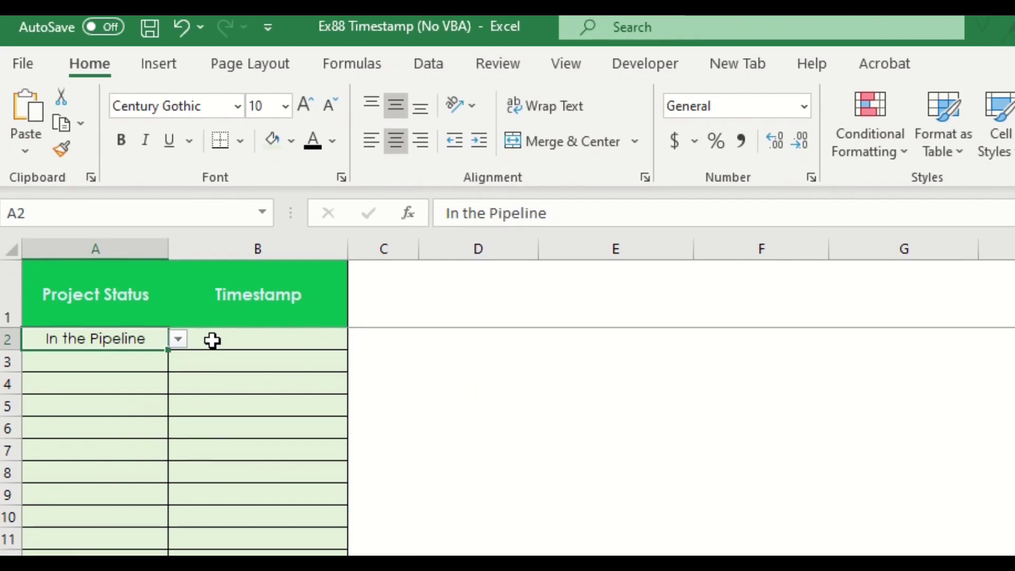
left_click(277, 169)
left_click_drag(212, 336, 213, 570)
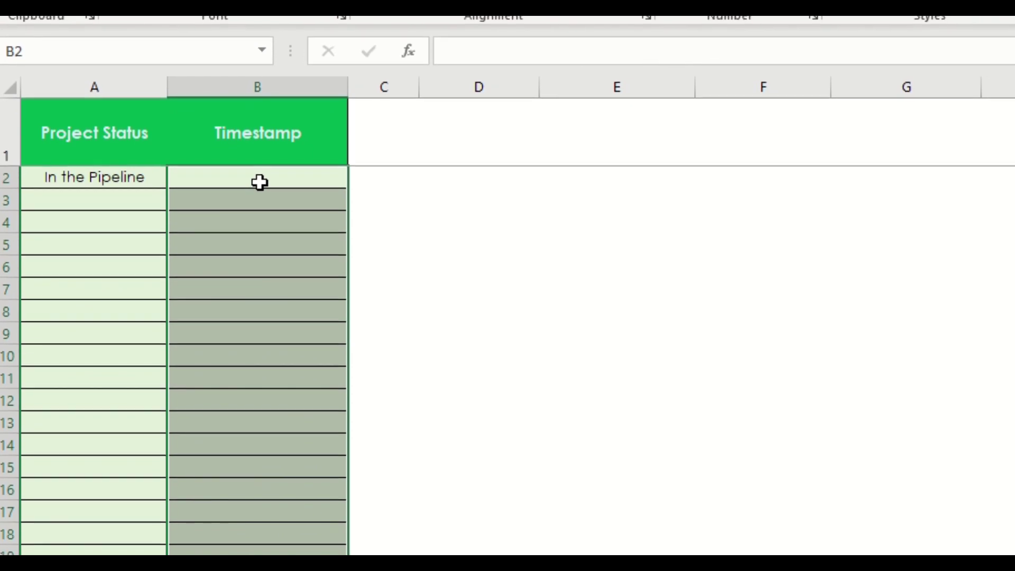
Step: Give Timestamp cells B2:B18 the custom number format dd mmm yyyy hh:mm:ss
left_click_drag(282, 166, 295, 521)
right_click(287, 360)
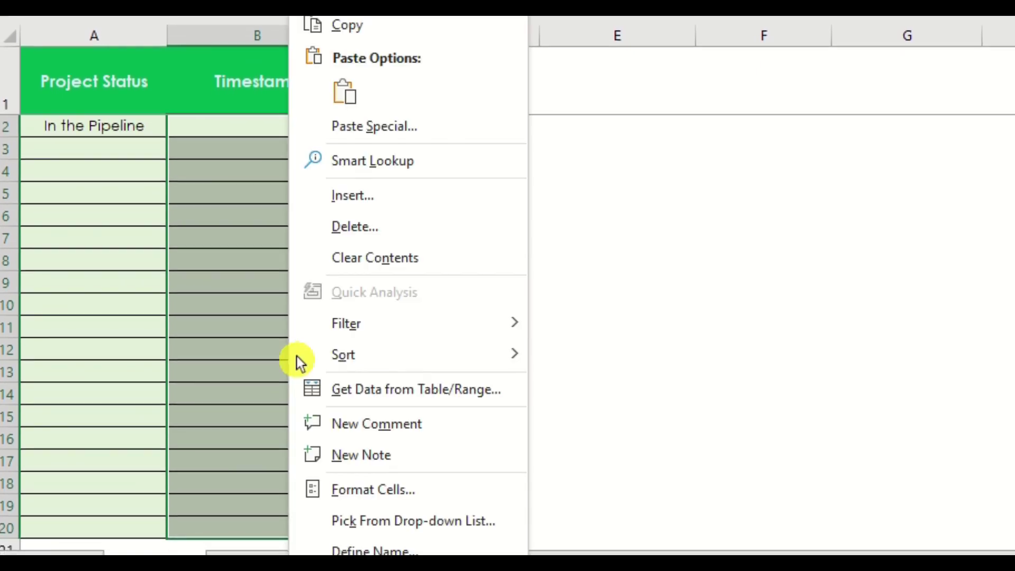
mouse_move(267, 389)
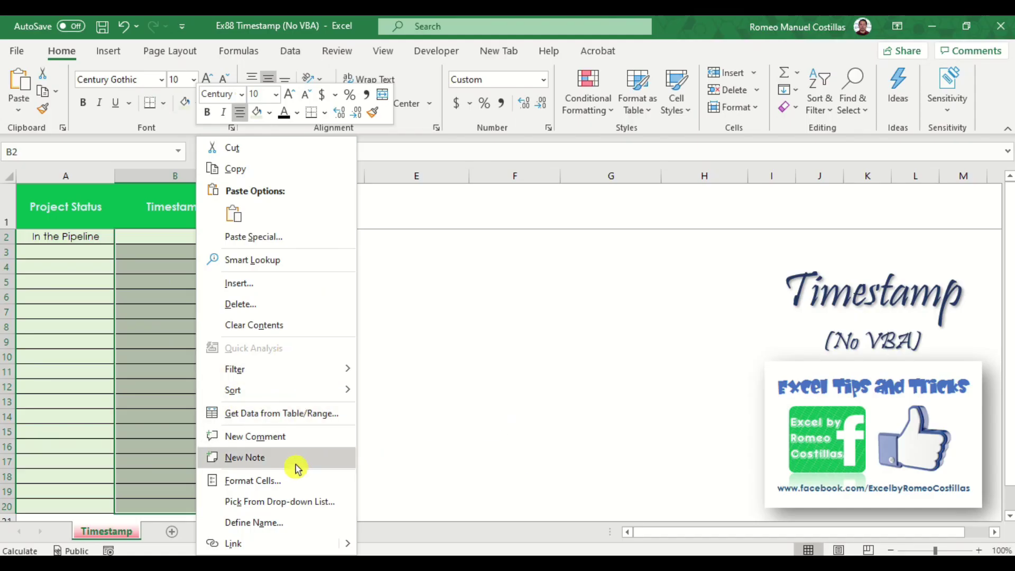
left_click(294, 480)
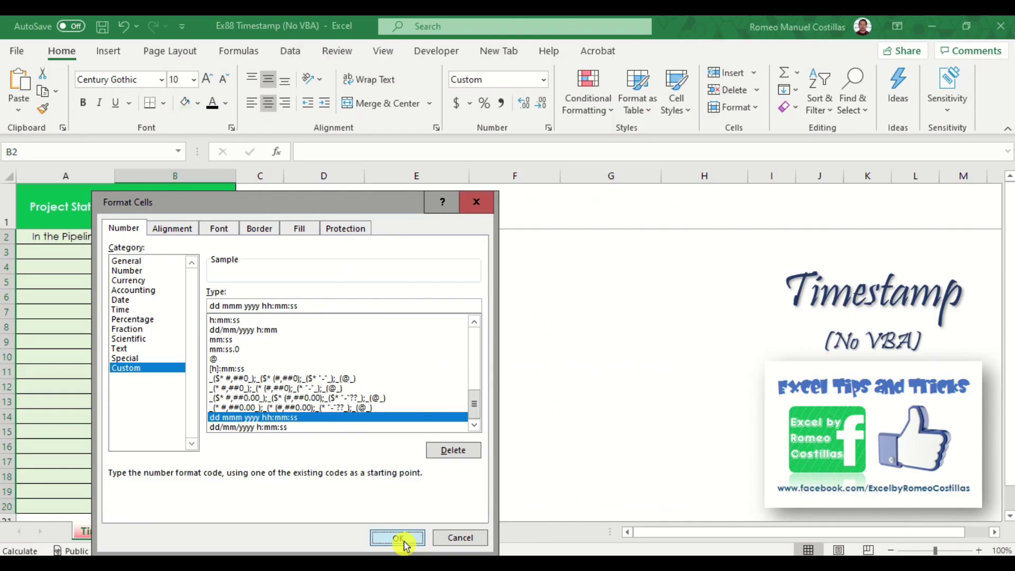
left_click(581, 532)
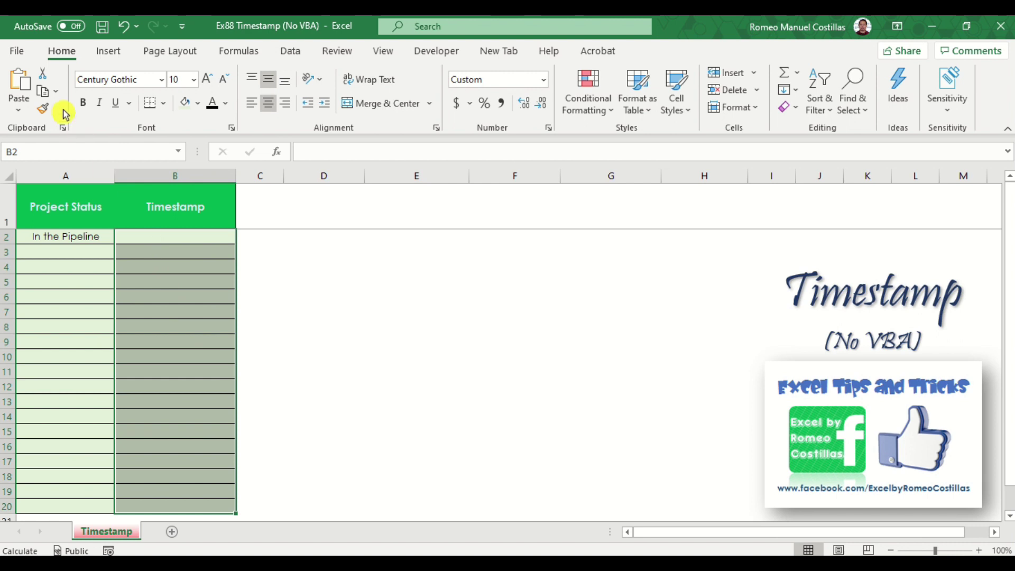
Step: Enable iterative calculation in Excel Options > Formulas with 100 iterations and 0.001 maximum change
left_click(19, 52)
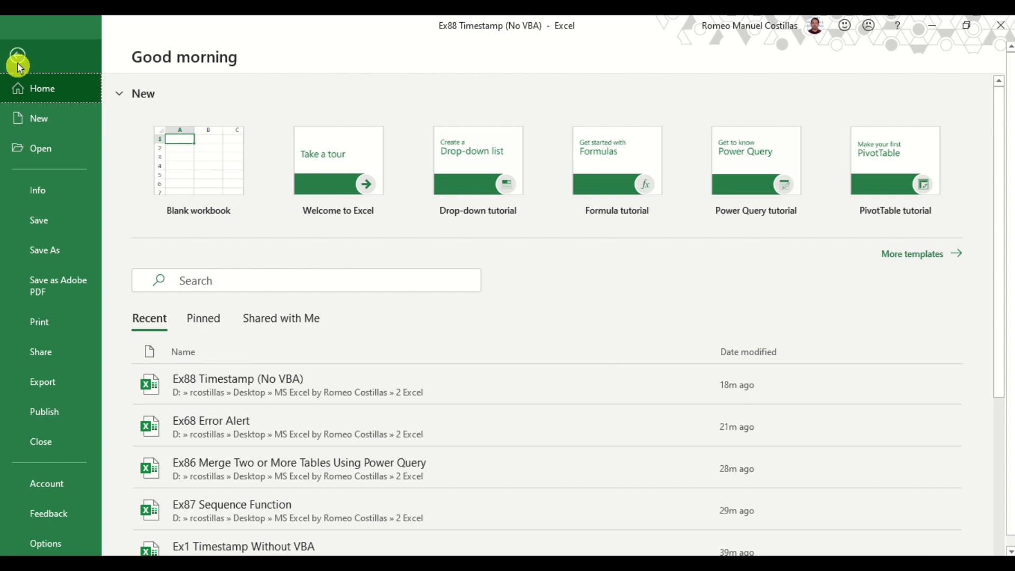
left_click(64, 546)
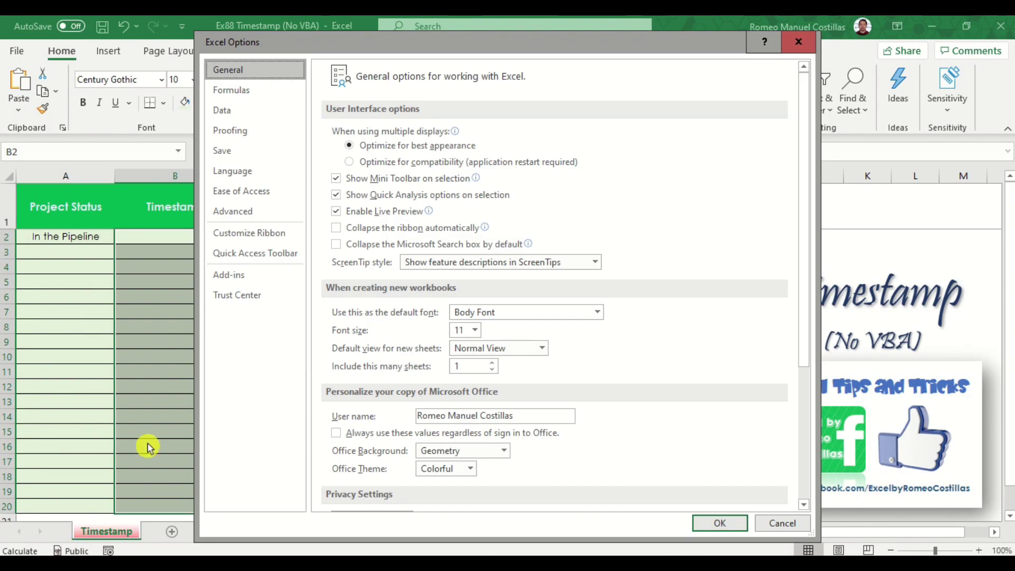
left_click(264, 98)
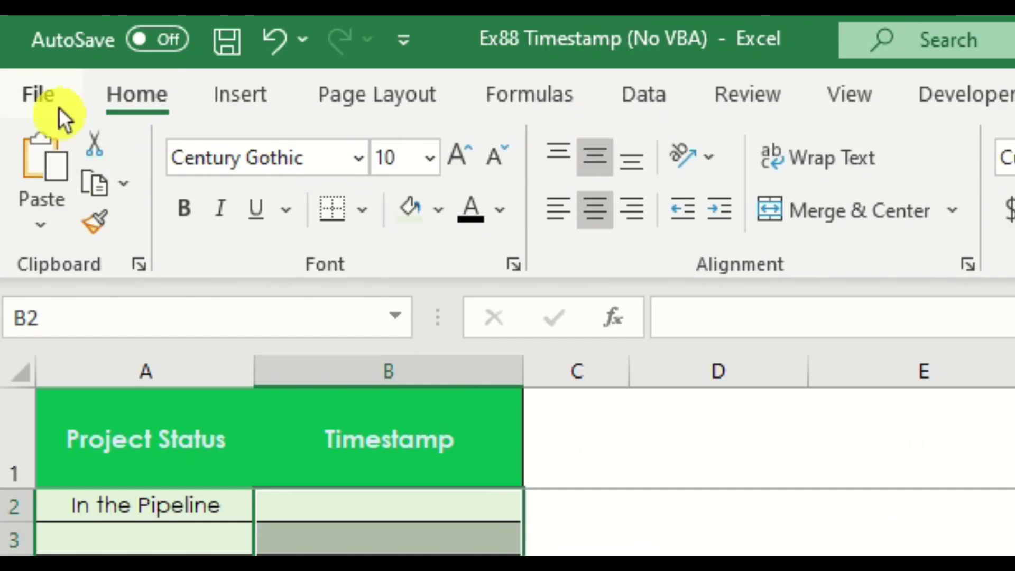
left_click(59, 107)
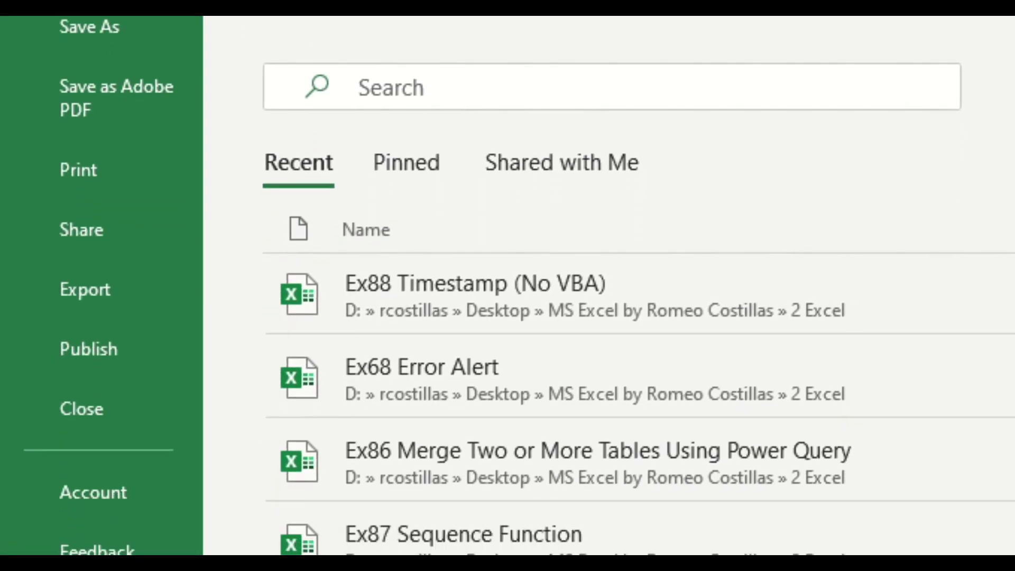
left_click(79, 552)
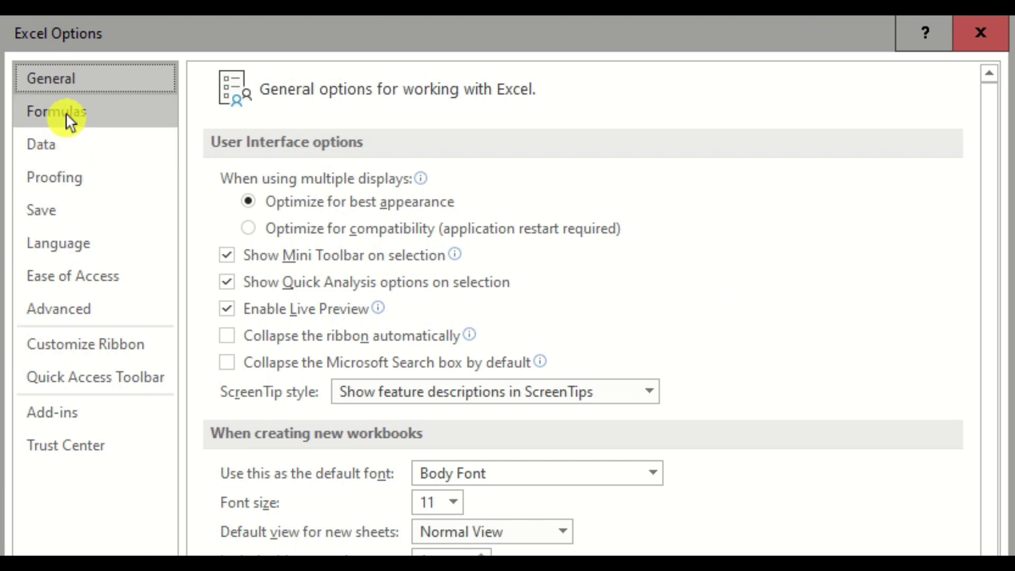
left_click(65, 112)
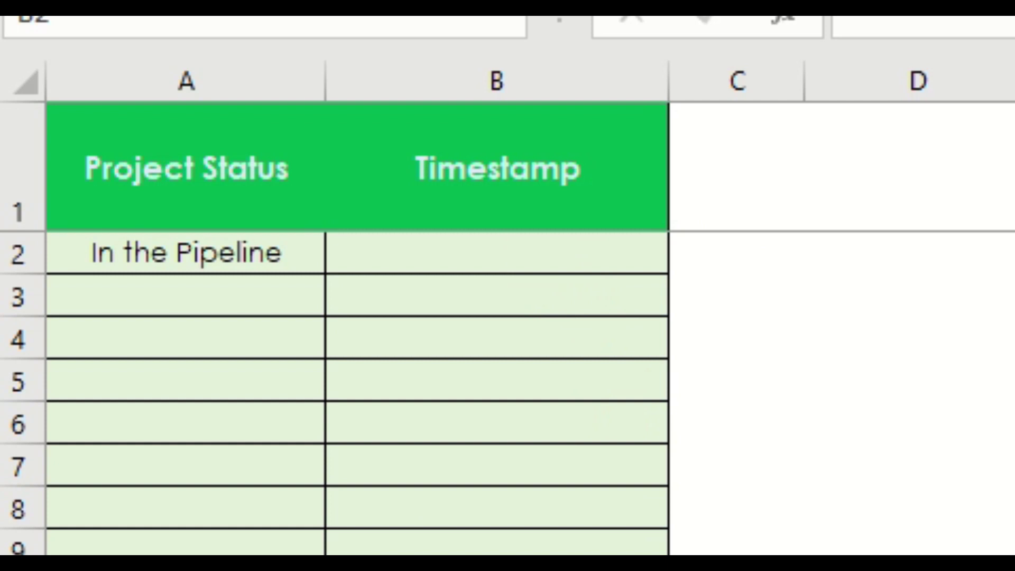
Step: Paste the nested IF/CELL/ADDRESS/NOW timestamp formula into B2 and commit it
left_click(468, 252)
double_click(498, 251)
type("=IF(A2<>\"\",IF(AND(B2<>\"\",CELL(\"address\")=ADDRESS(ROW(A2),COLUMN(A2))),NOW(),IF(CELL(\"address\")<>ADDRESS(ROW(A2),COLUMN(A2)),B2,NOW())),\"\")")
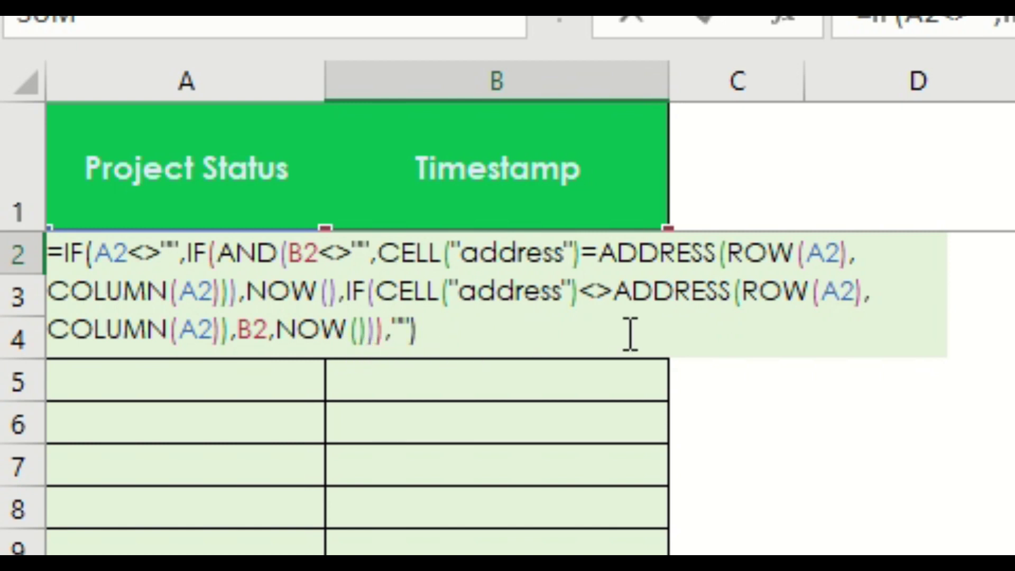
key("Return")
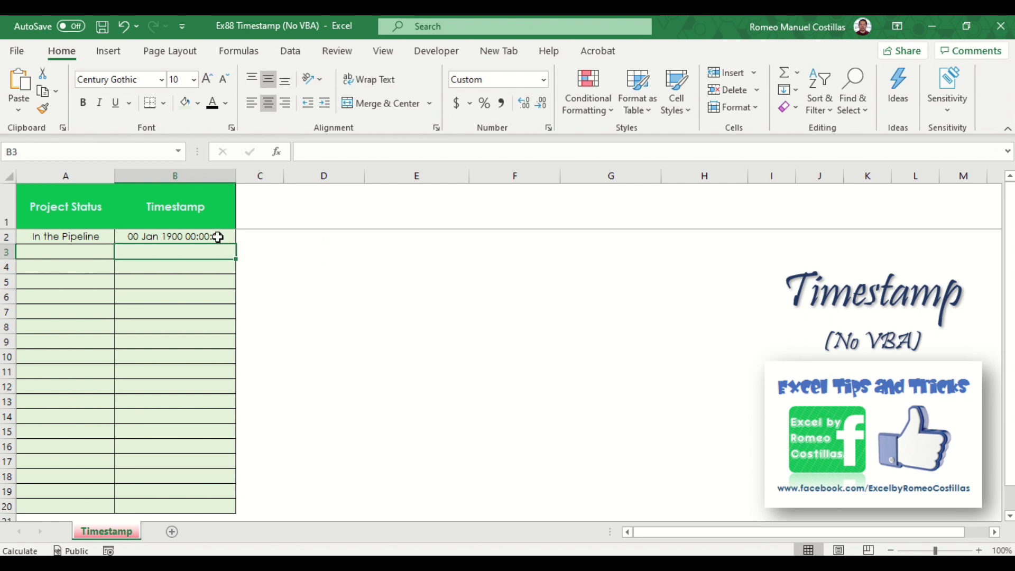
left_click(217, 237)
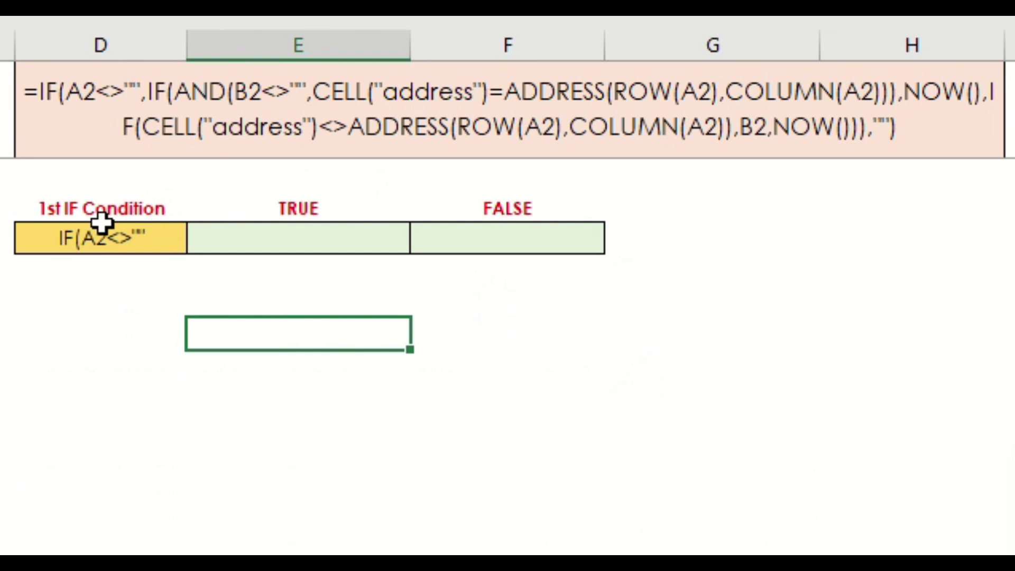
Step: Enter '2nd condition' as the first IF's TRUE result and "" as its FALSE result
left_click(231, 243)
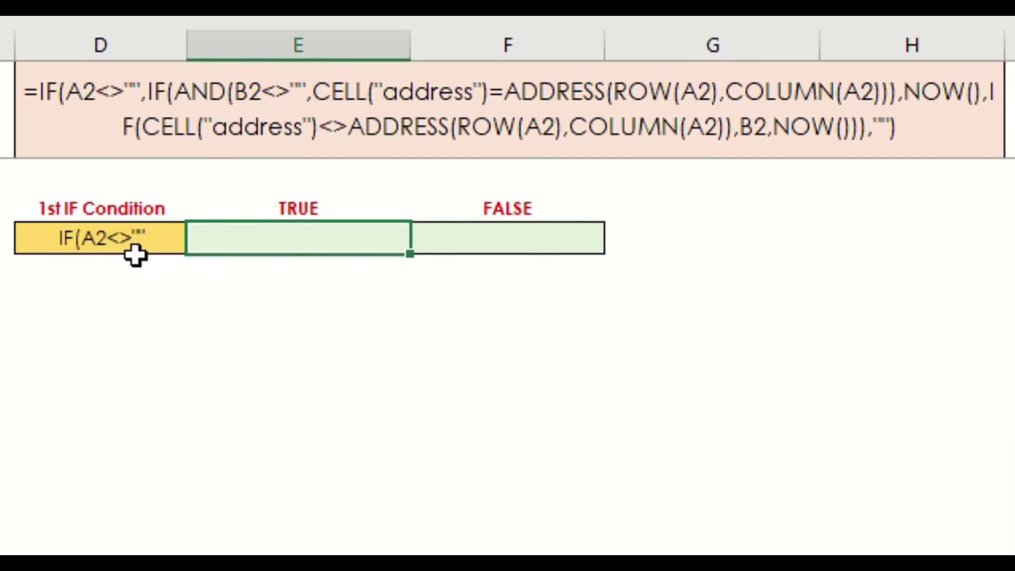
type("2nd condition")
key("Tab")
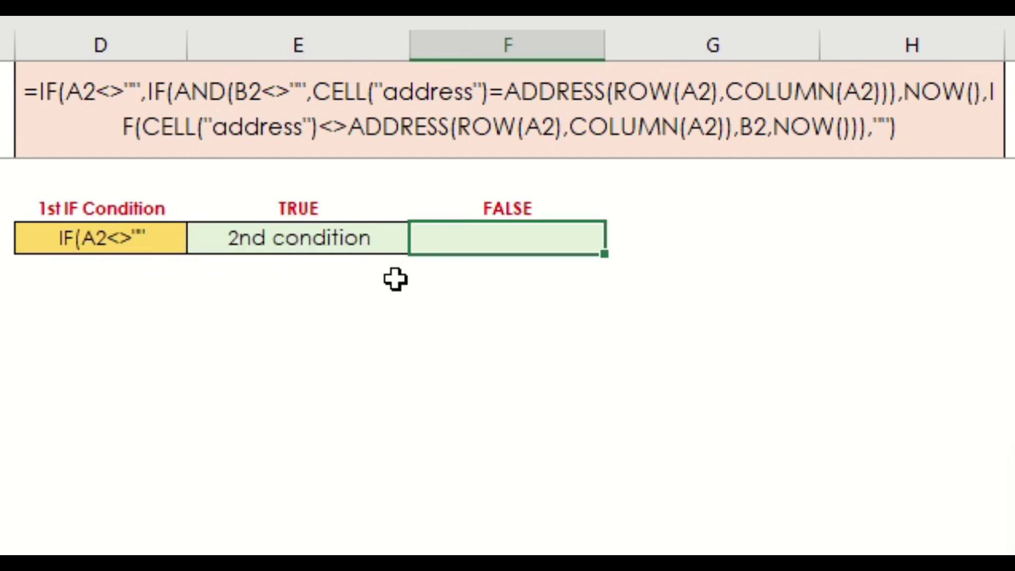
type("\"\"")
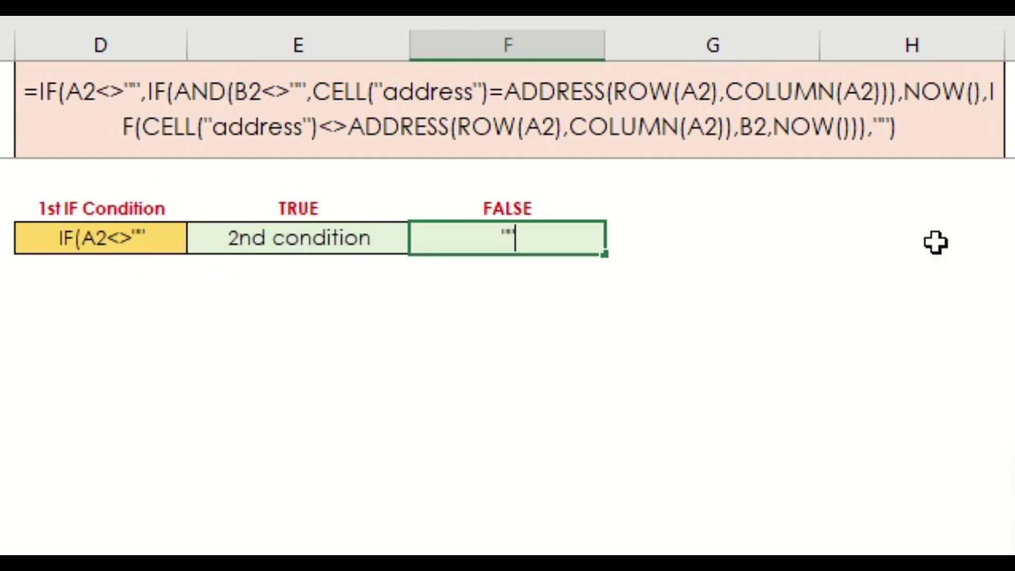
key("Return")
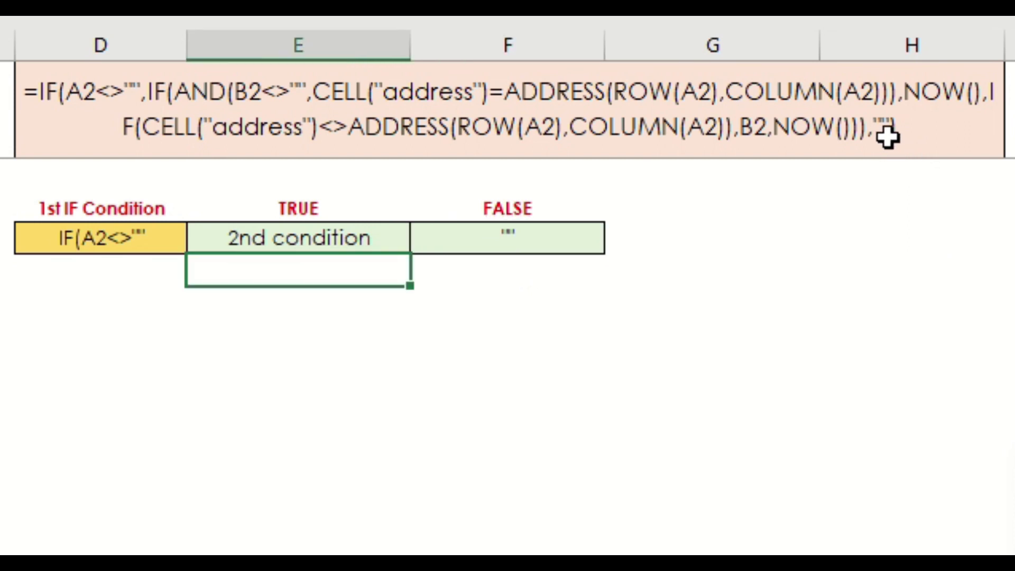
left_click(305, 352)
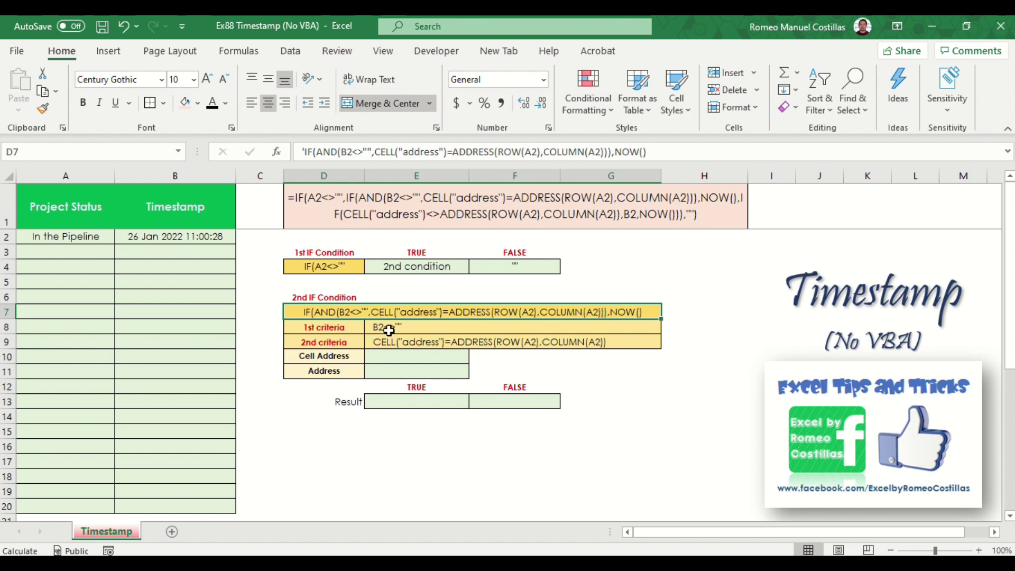
Step: Enter =CELL("address") in the Cell Address cell E10
left_click(412, 330)
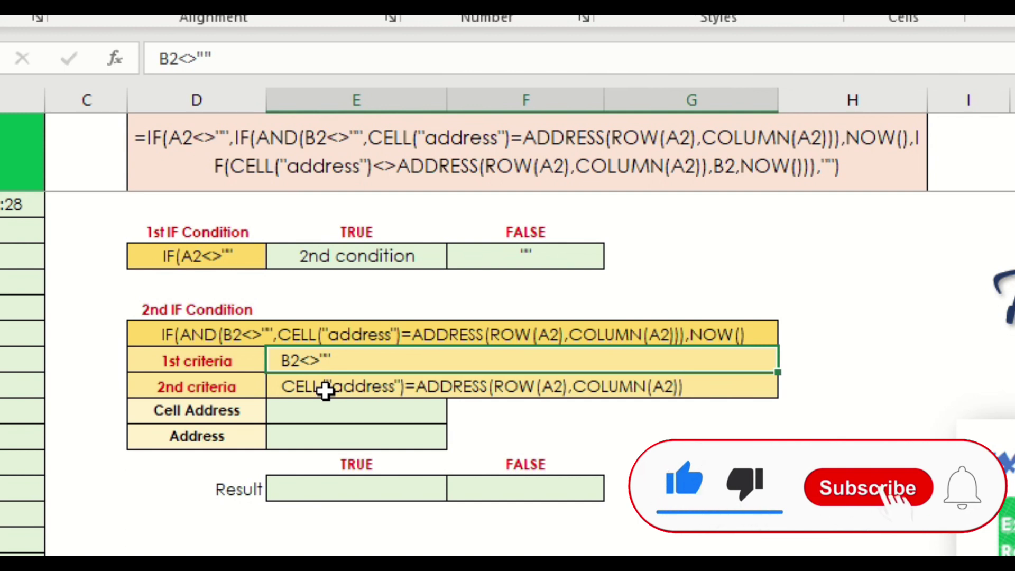
left_click(325, 390)
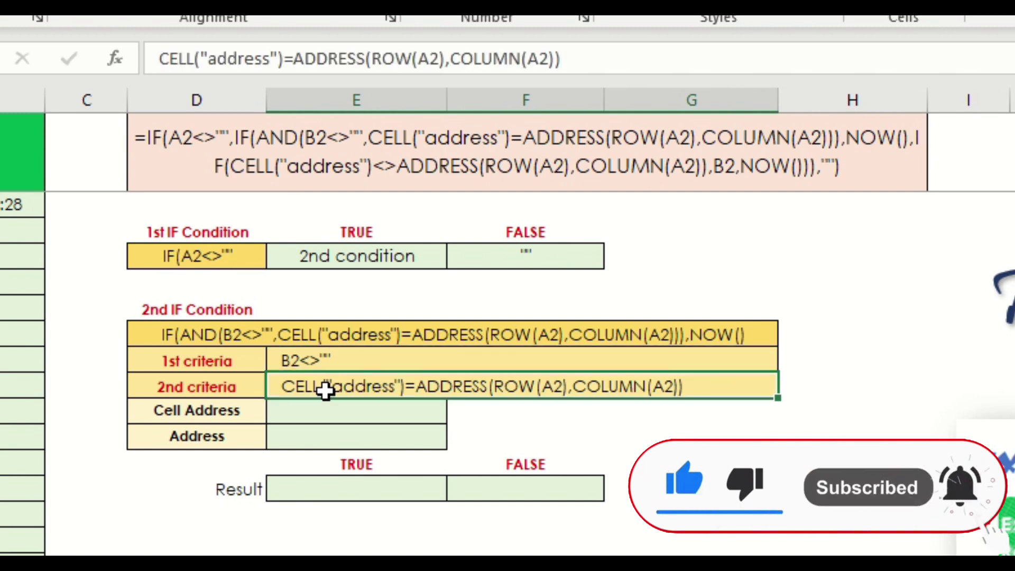
left_click(311, 413)
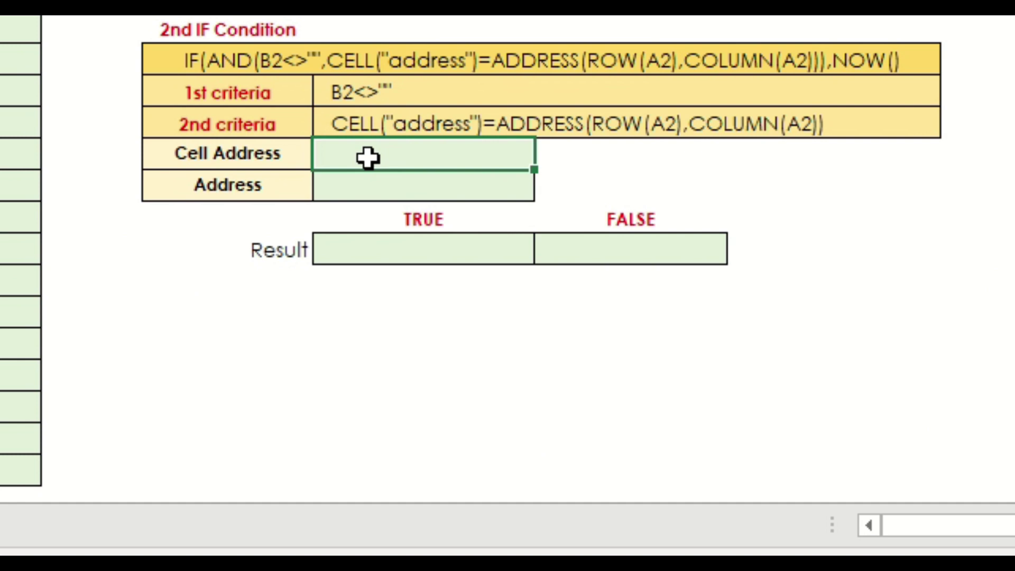
type("=cell")
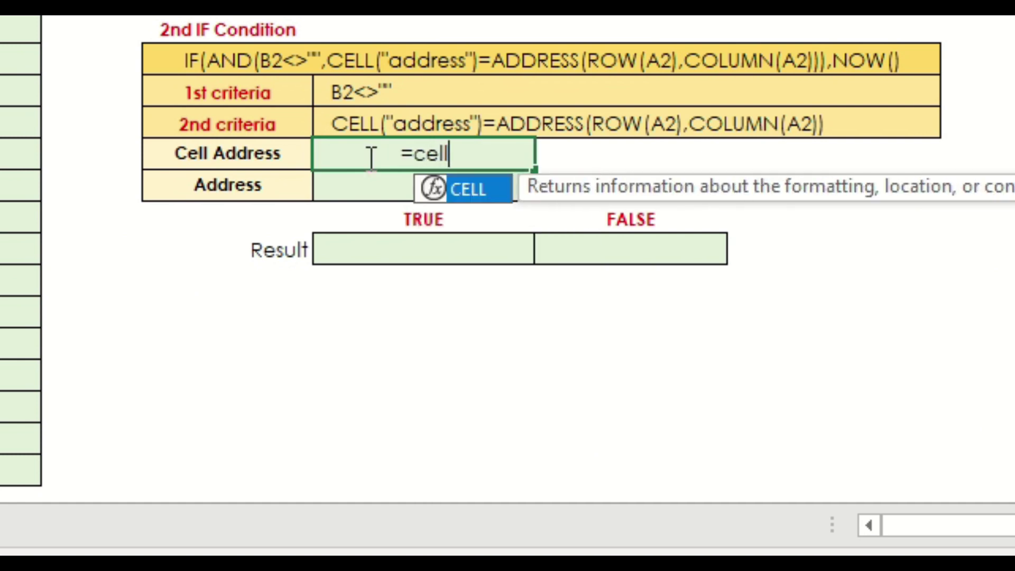
key("Tab")
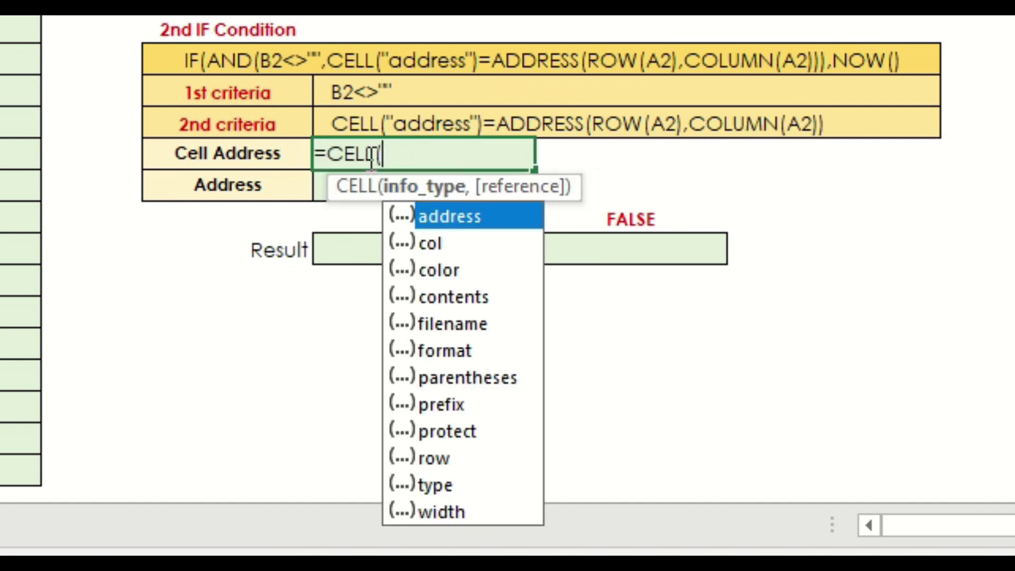
double_click(444, 227)
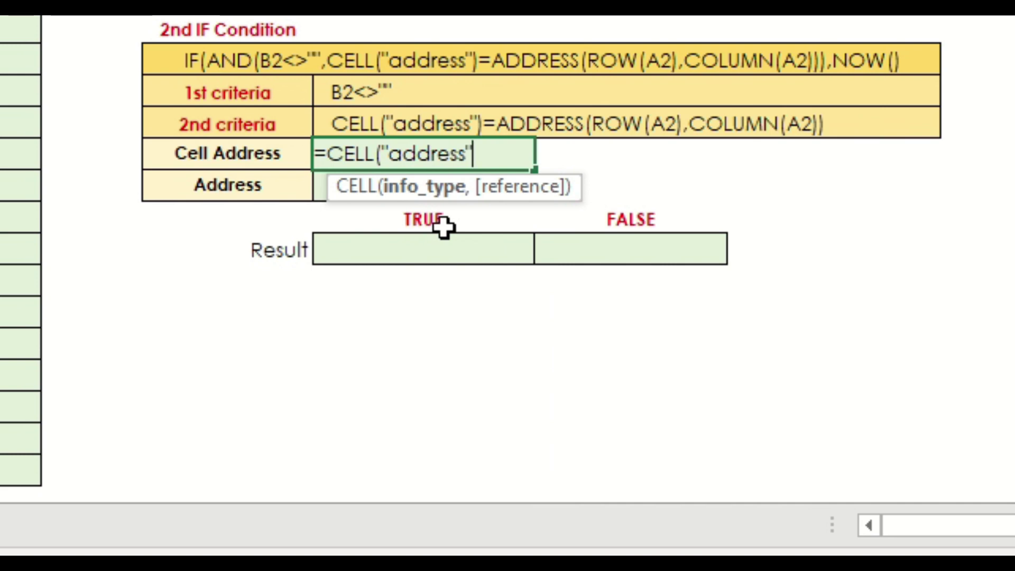
key("Return")
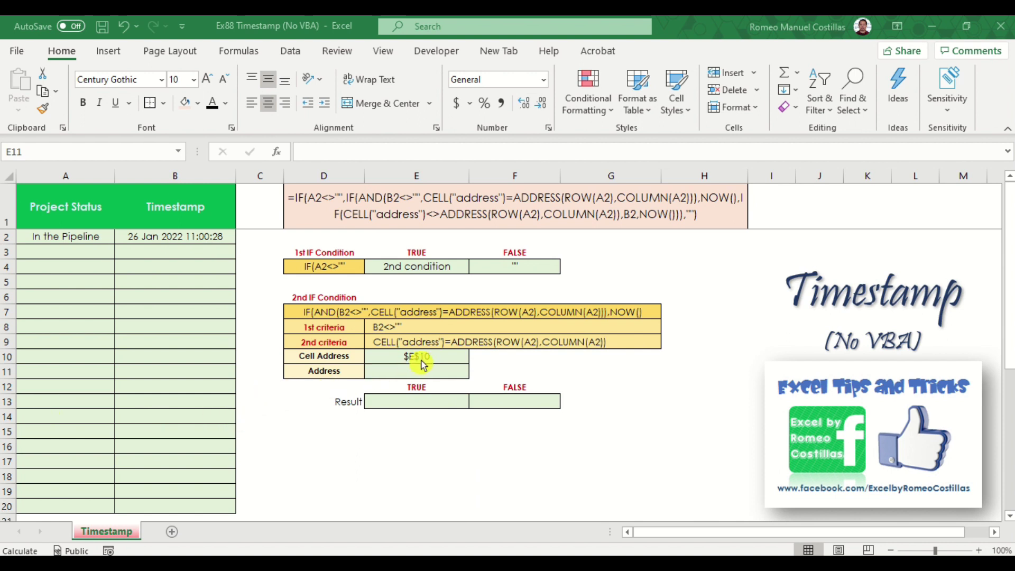
Step: Set A2 and A7 to In Progress from their status dropdowns, restamping B2
left_click(62, 236)
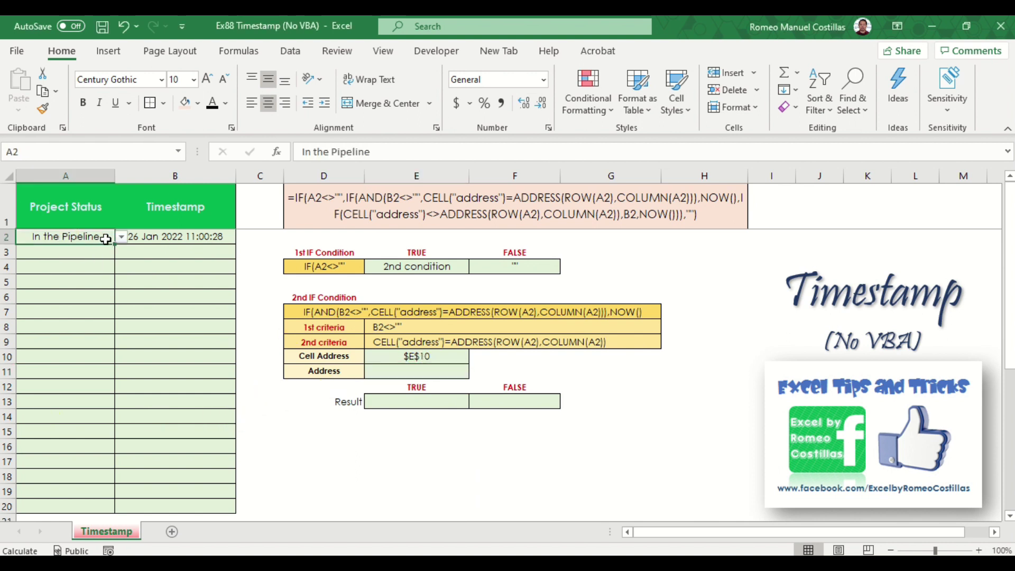
left_click(121, 237)
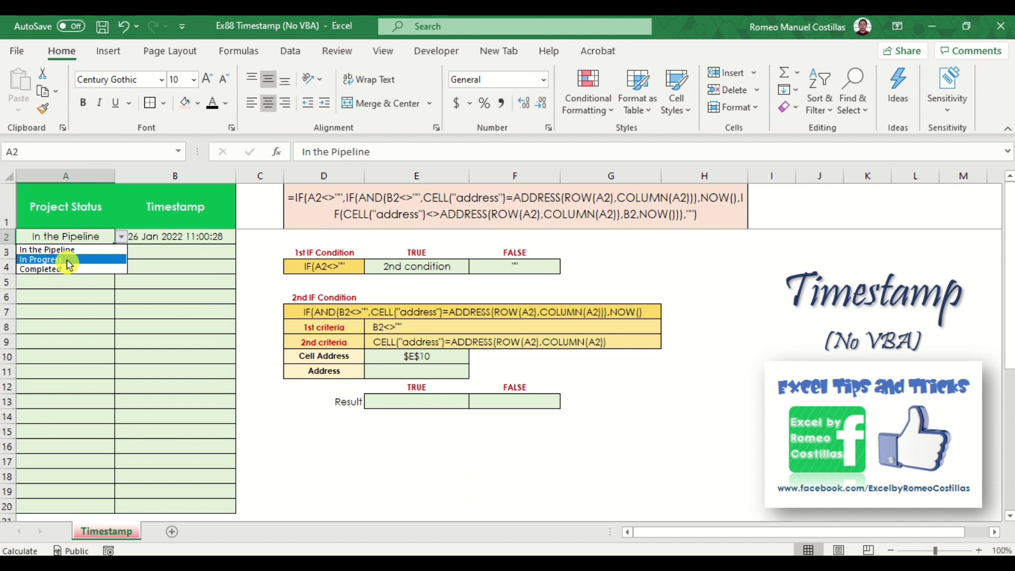
left_click(67, 260)
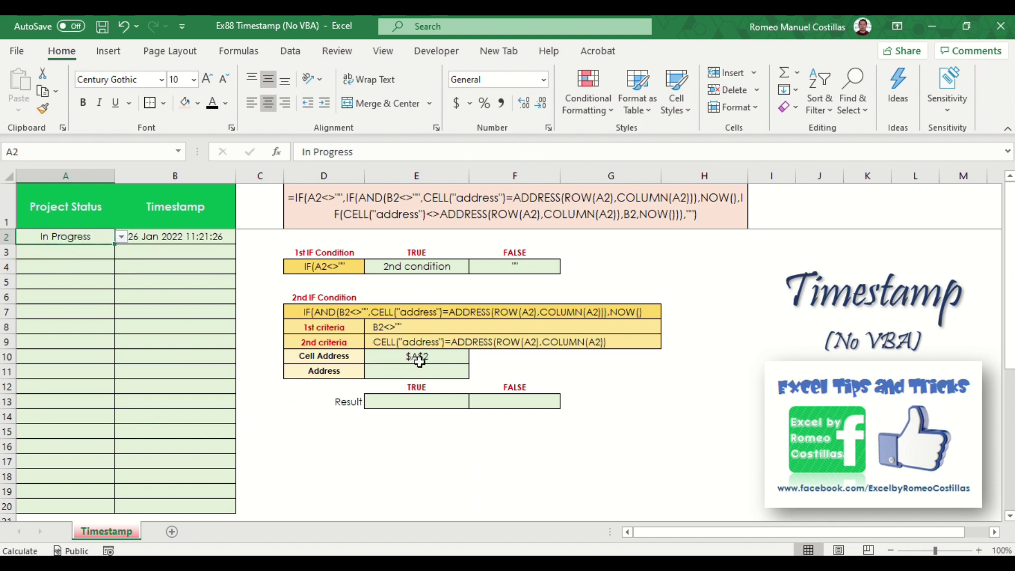
left_click(104, 313)
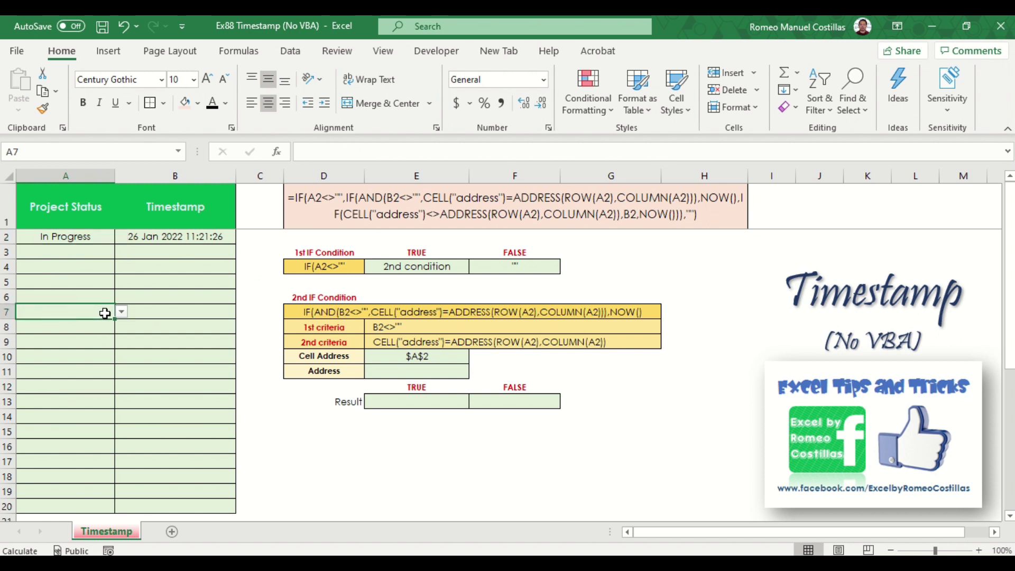
left_click(121, 312)
left_click(74, 328)
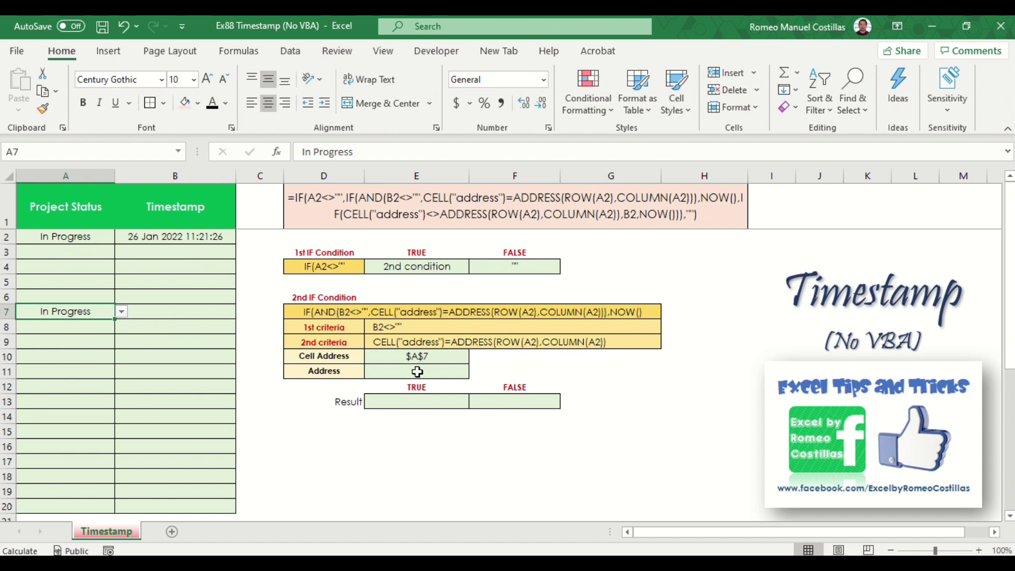
Step: Enter =ADDRESS(ROW(A2),COLUMN(A2)) in E11 and accept Excel's correction so it returns $A$2
left_click(417, 372)
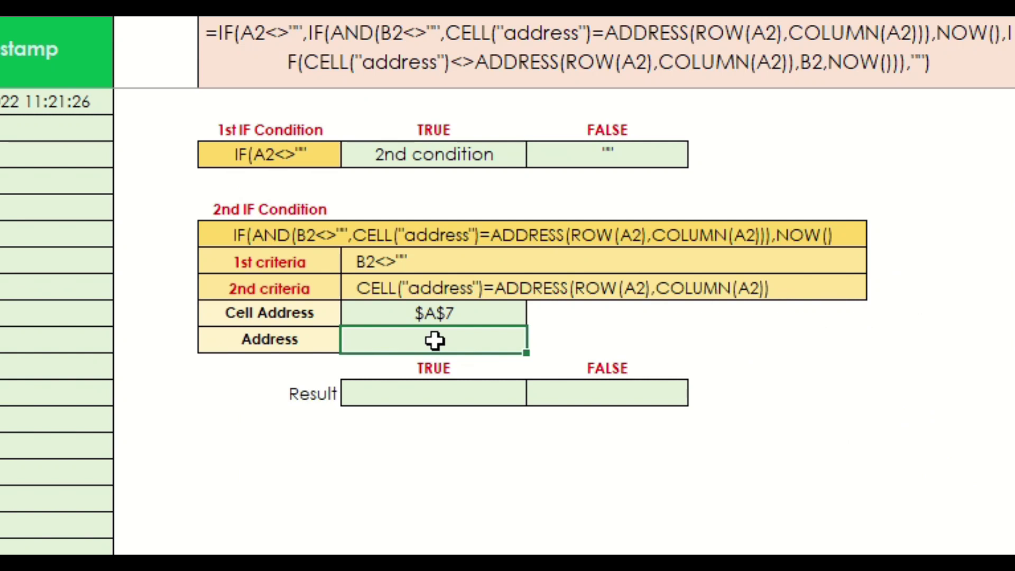
type("=addr")
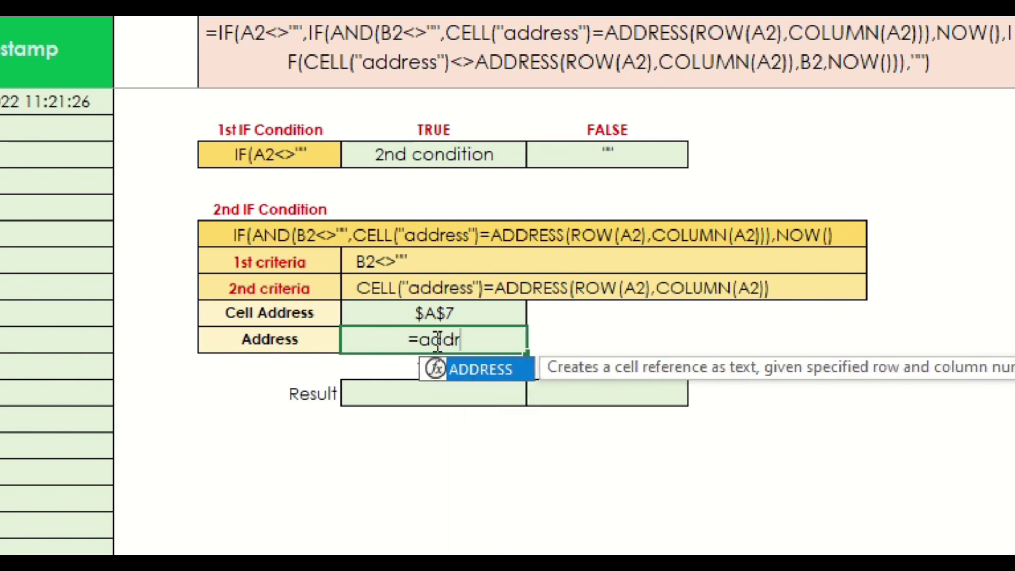
key("Tab")
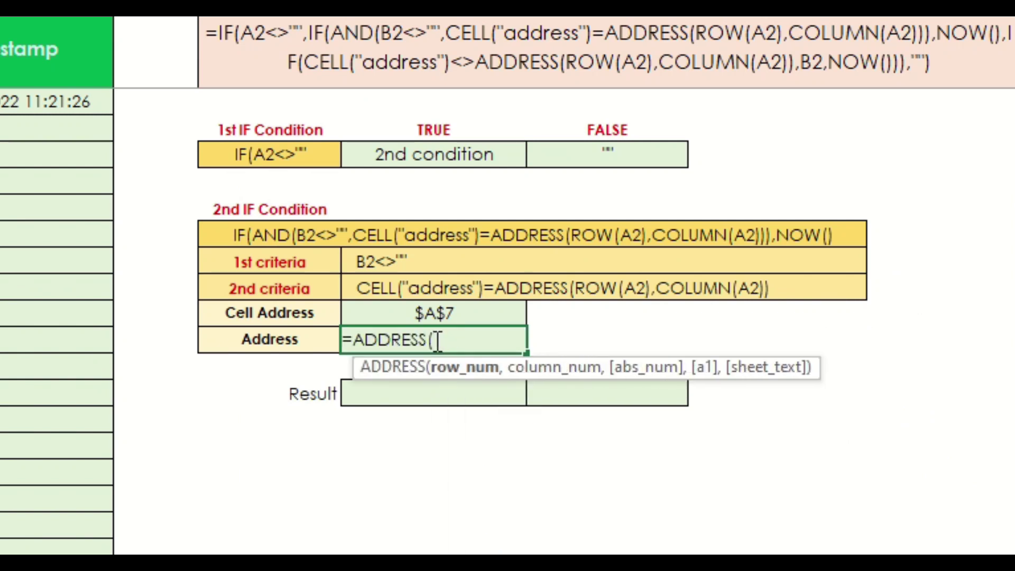
type("row(A2")
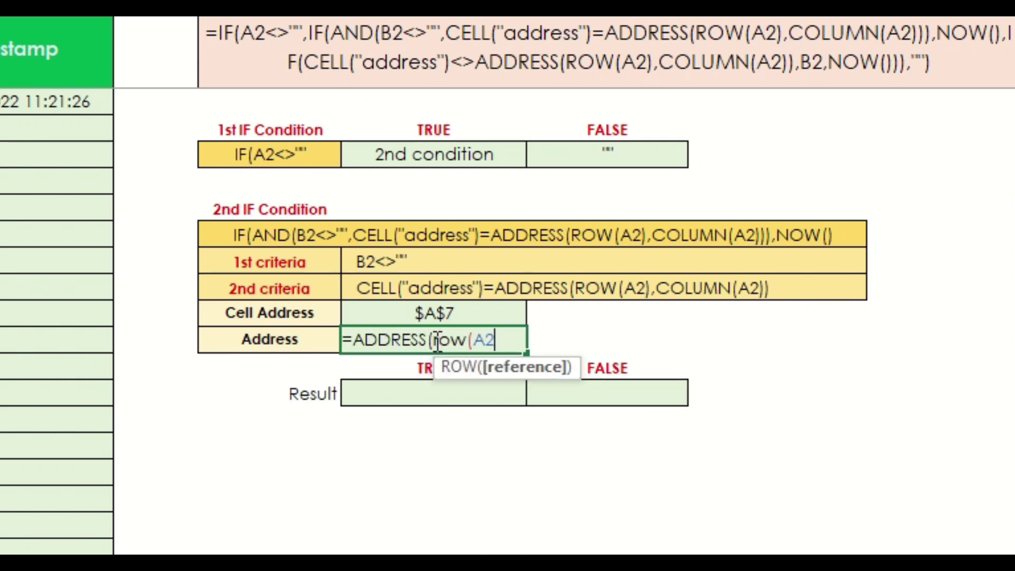
type("),colum")
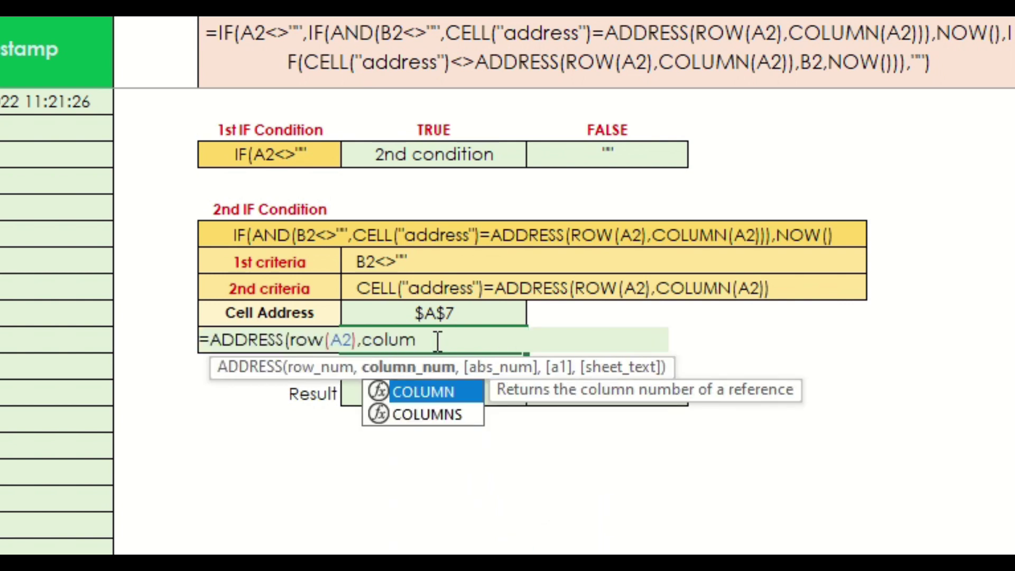
key("Tab")
type("A2)")
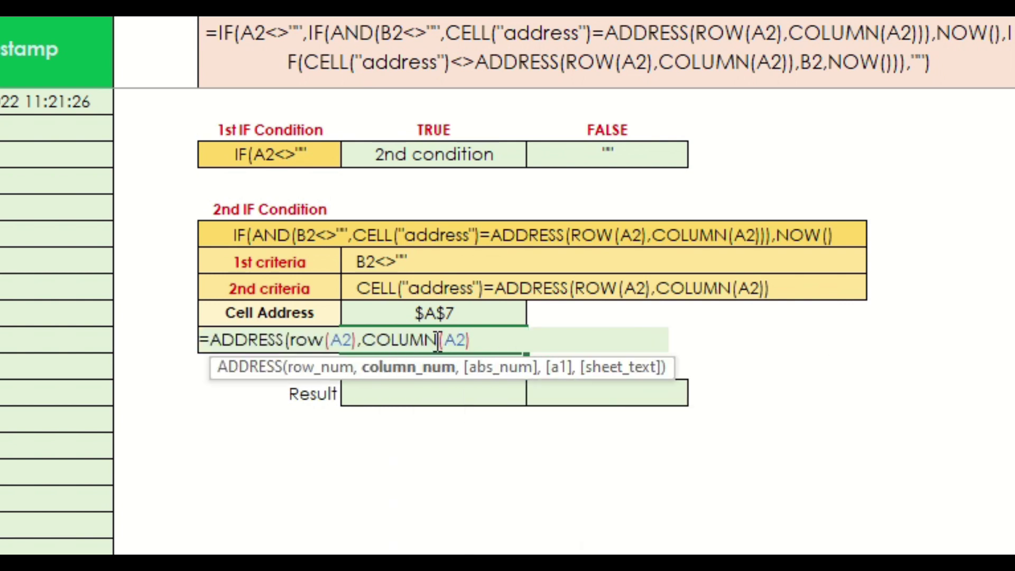
key("Return")
left_click(555, 311)
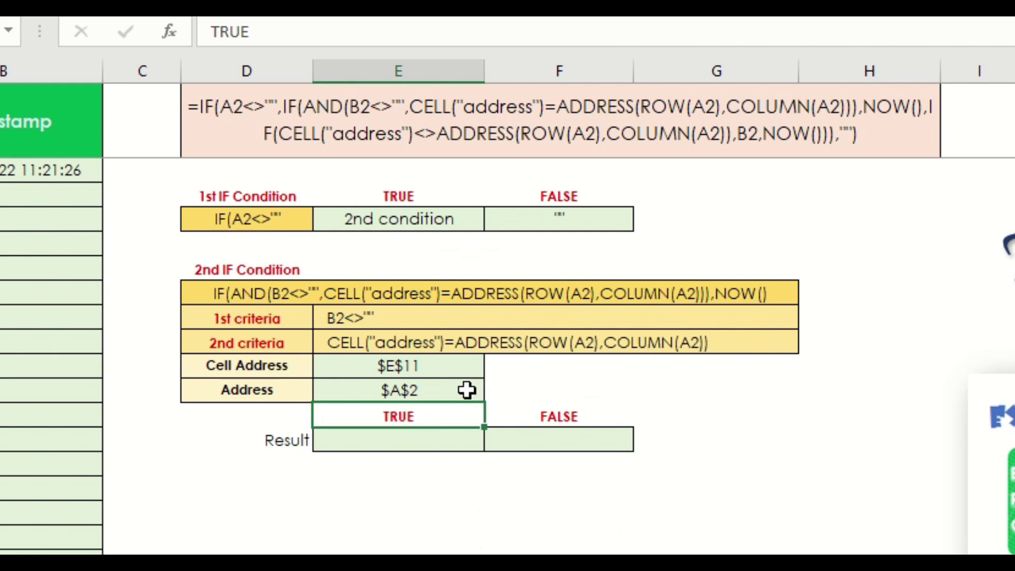
left_click(506, 340)
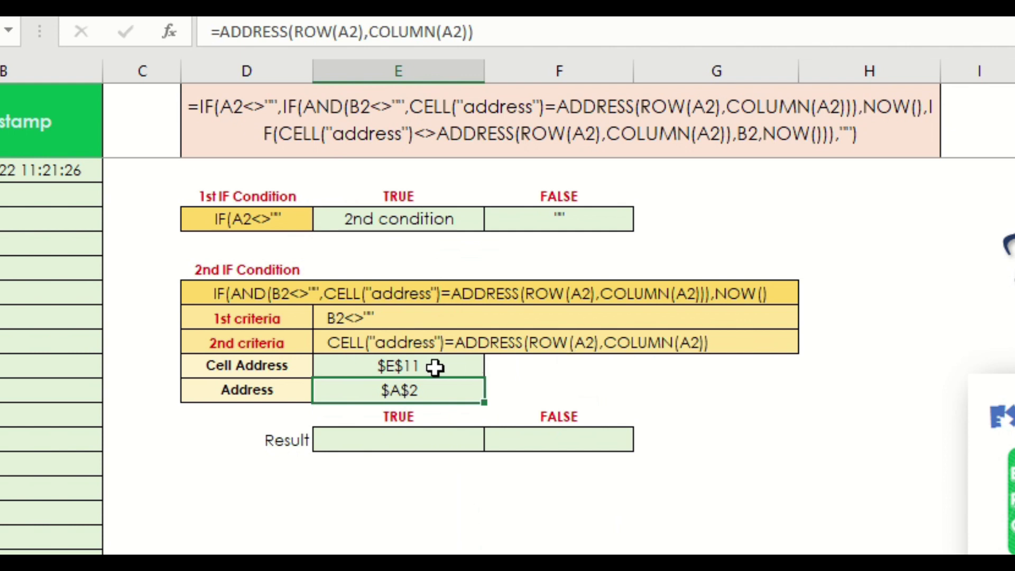
left_click(346, 297)
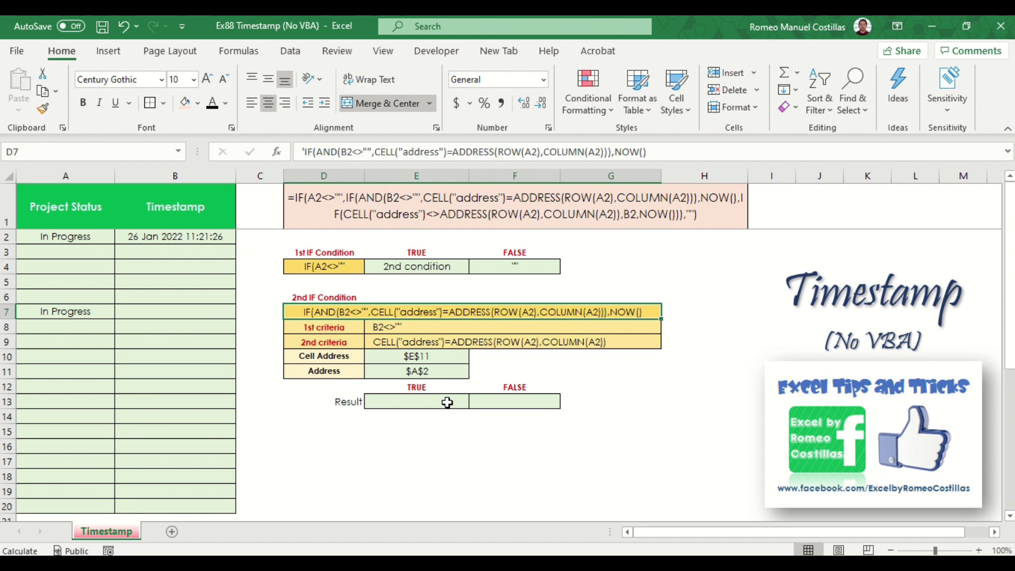
Step: Label the 2nd condition's results: 'timestamp' in E13 (TRUE) and '3rd condition' in F13 (FALSE)
left_click(447, 402)
type("timestamp")
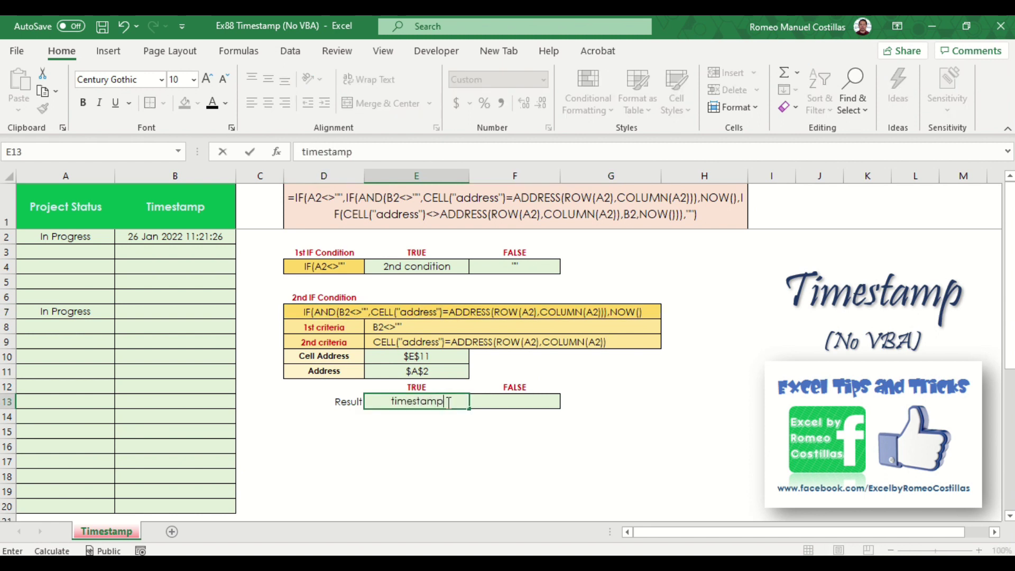
key("Return")
left_click(447, 402)
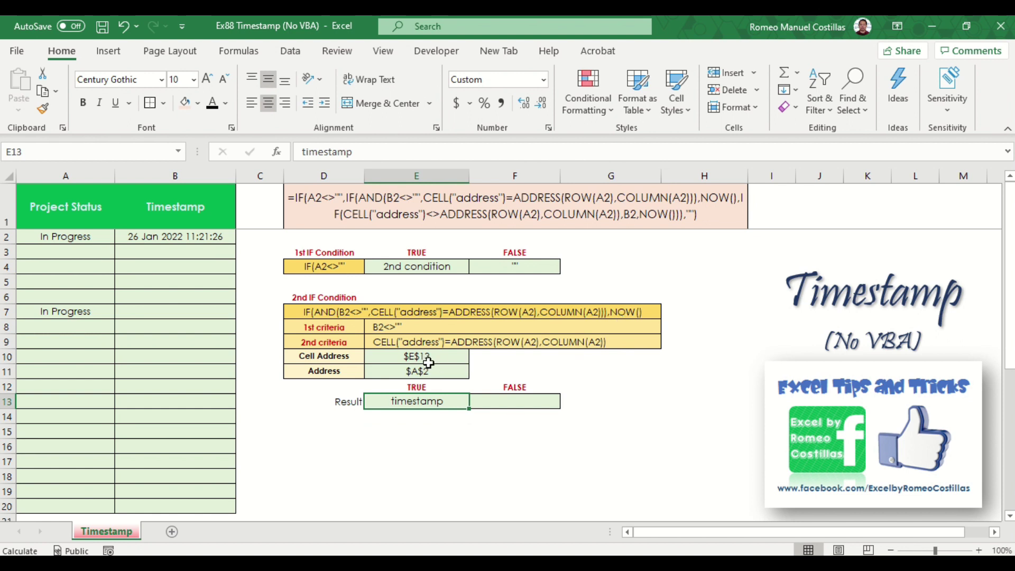
left_click(504, 402)
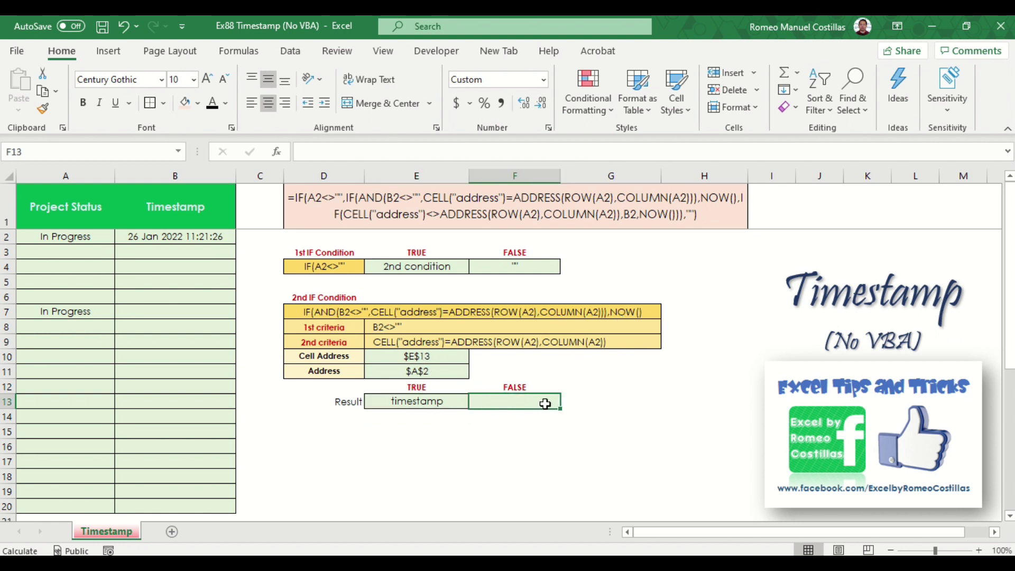
type("3rd con")
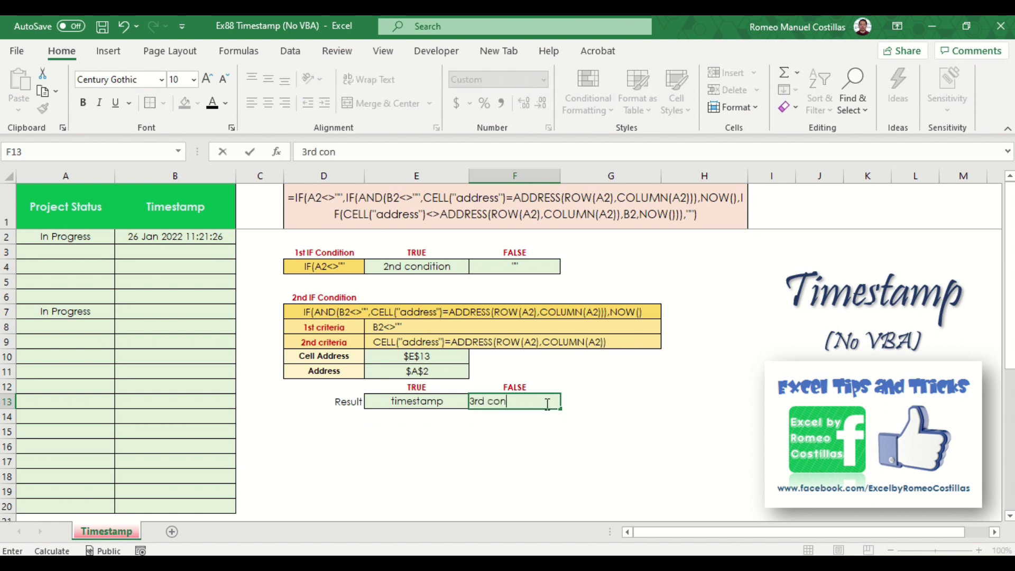
type("dition")
key("Return")
left_click(535, 402)
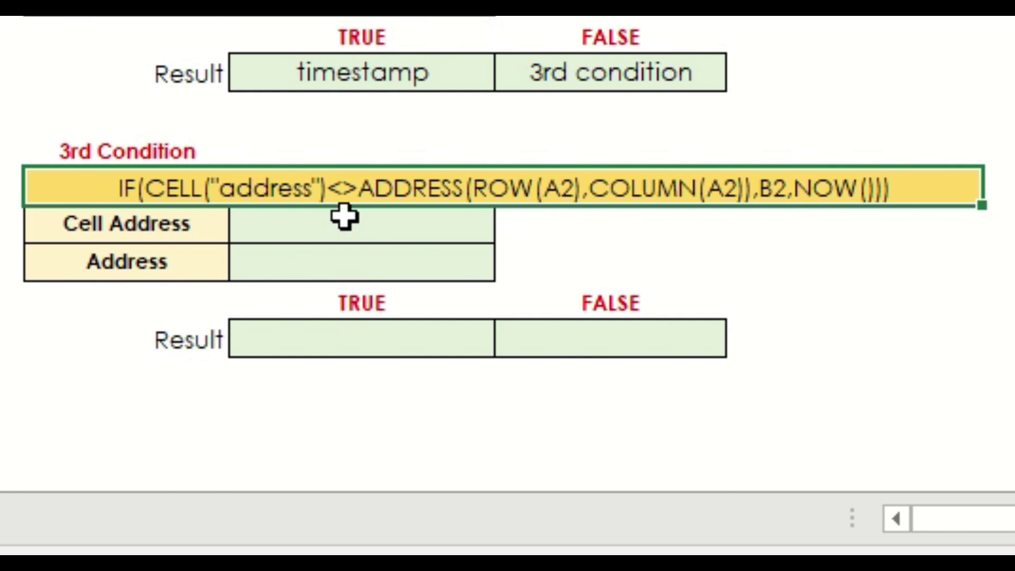
Step: Enter =CELL("address") in the 3rd condition's Cell Address cell E17
left_click(361, 223)
type("=cel")
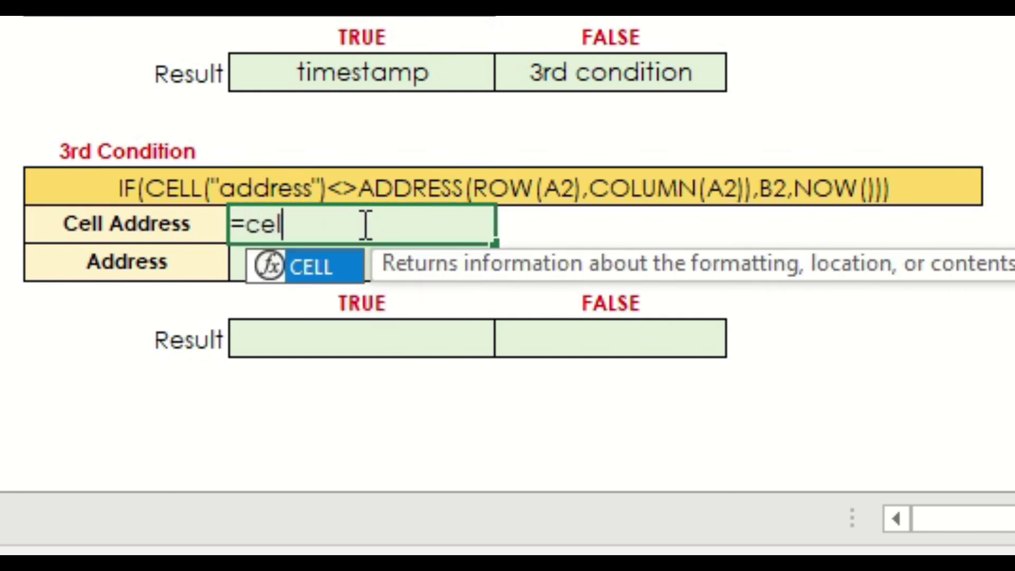
key("Tab")
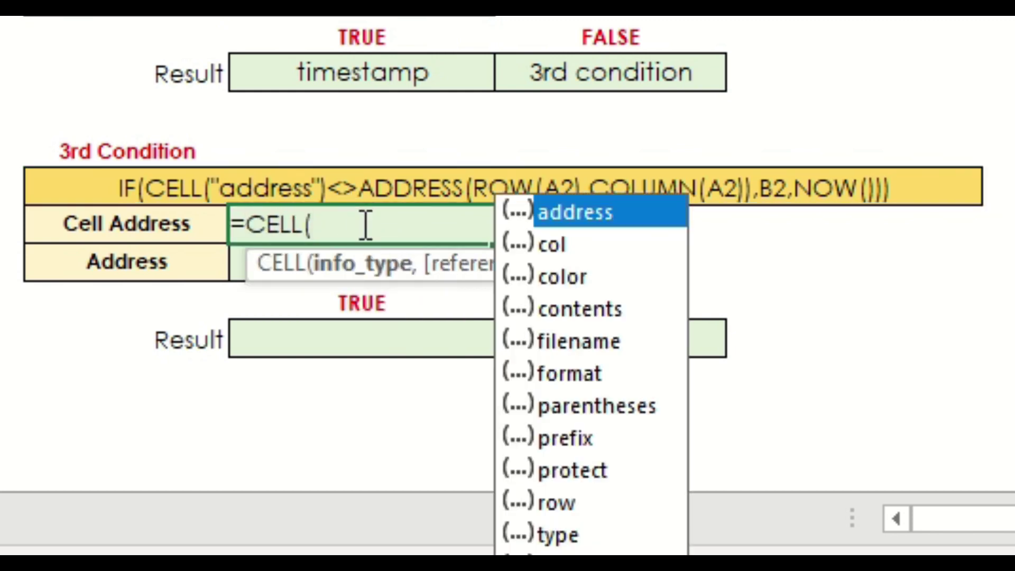
key("Tab")
key("Return")
left_click(414, 186)
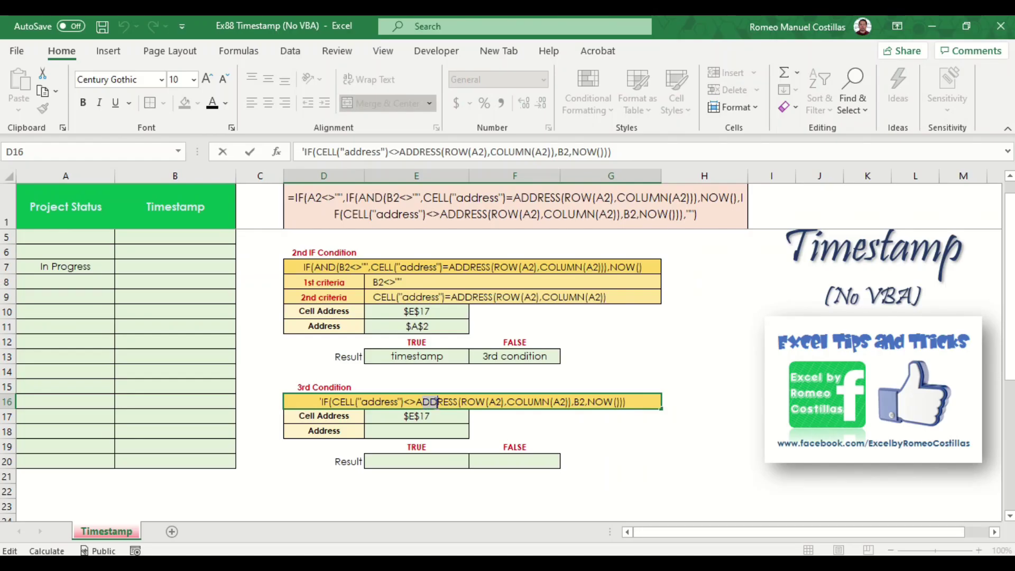
left_click_drag(437, 402, 632, 404)
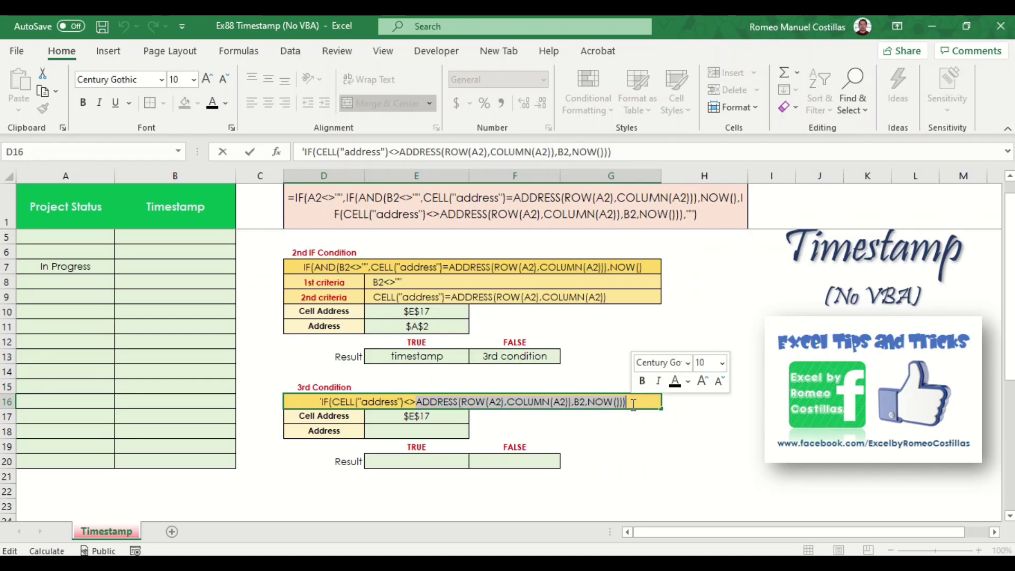
key("Escape")
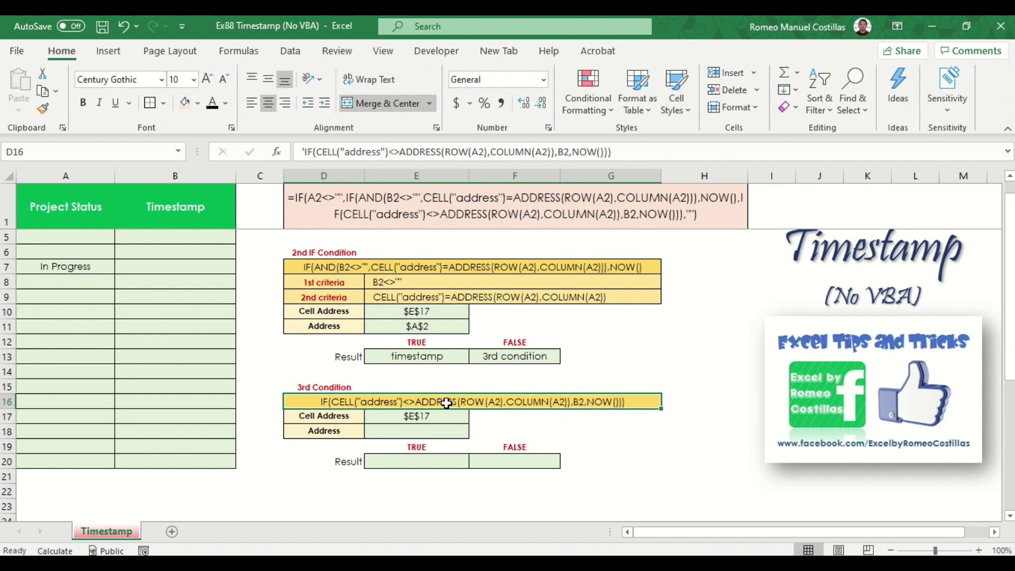
Step: Enter =ADDRESS(ROW(A2),COLUMN(A2)) in E18 and accept the suggested correction
left_click(426, 430)
type("=add")
key("Tab")
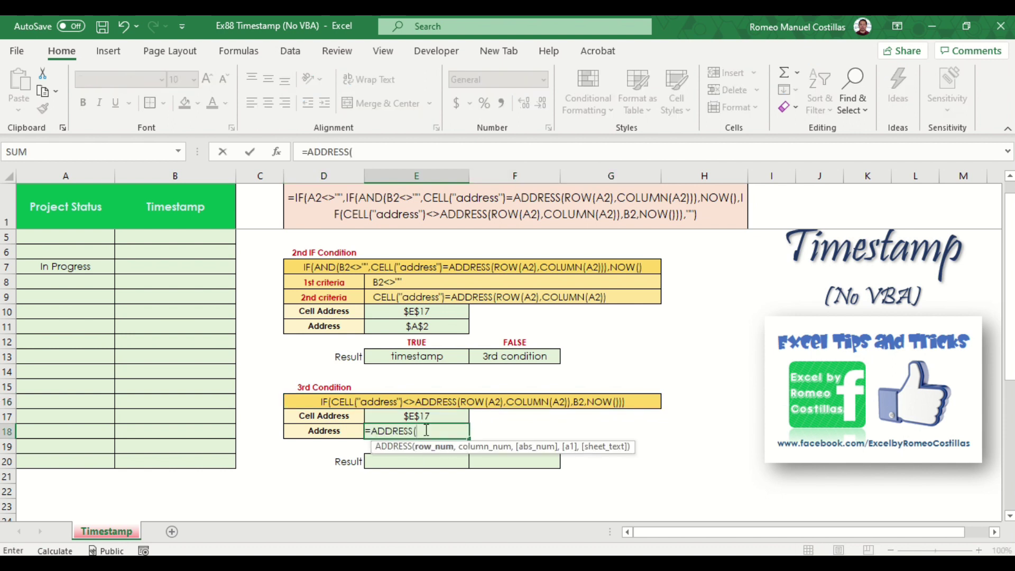
type("ro")
key("Tab")
type("a2),co")
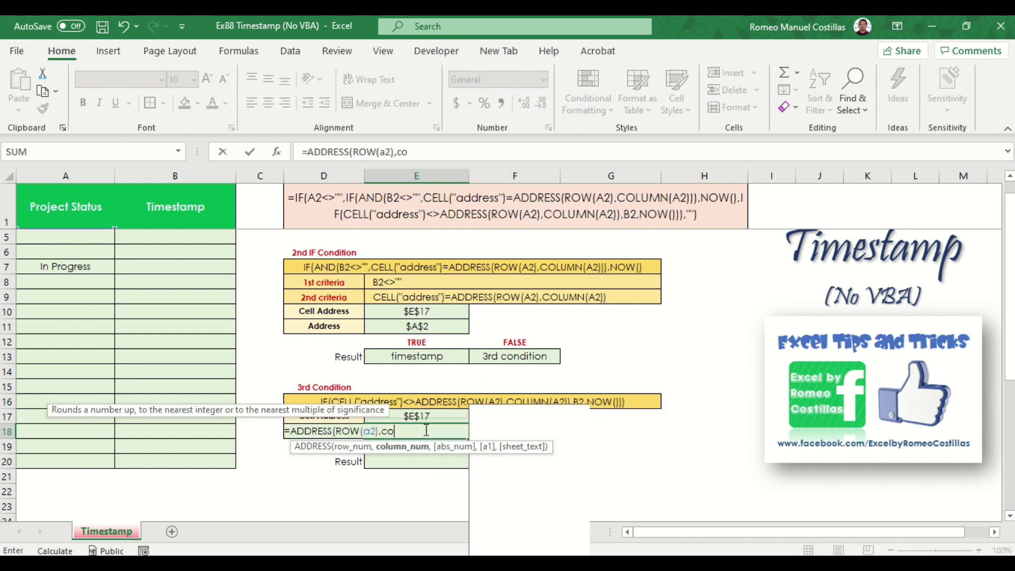
type("lumn")
key("Tab")
type("a2)")
key("Return")
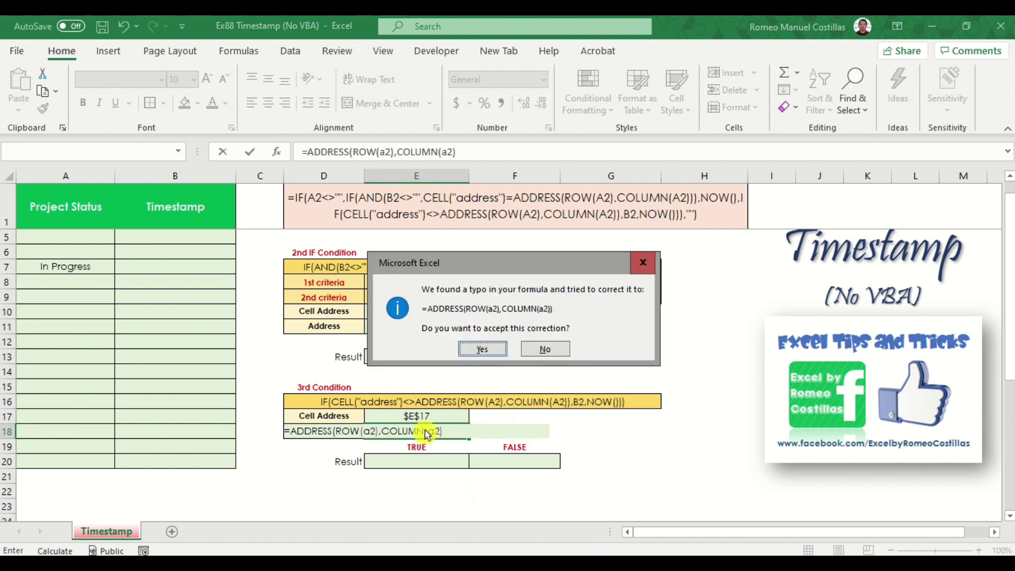
key("Return")
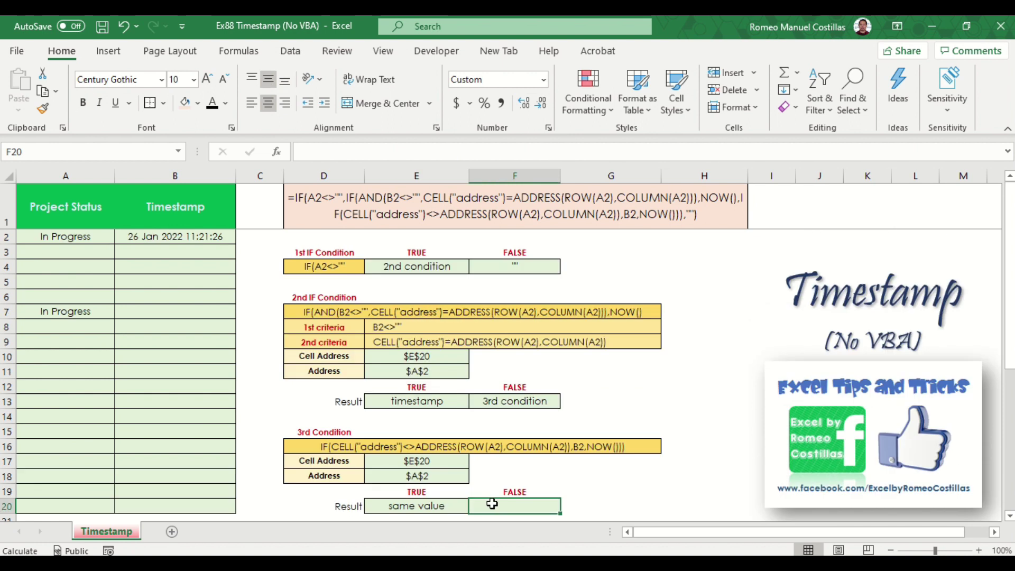
Step: Type 'timestamp' as the 3rd condition's FALSE result in F20
type("times")
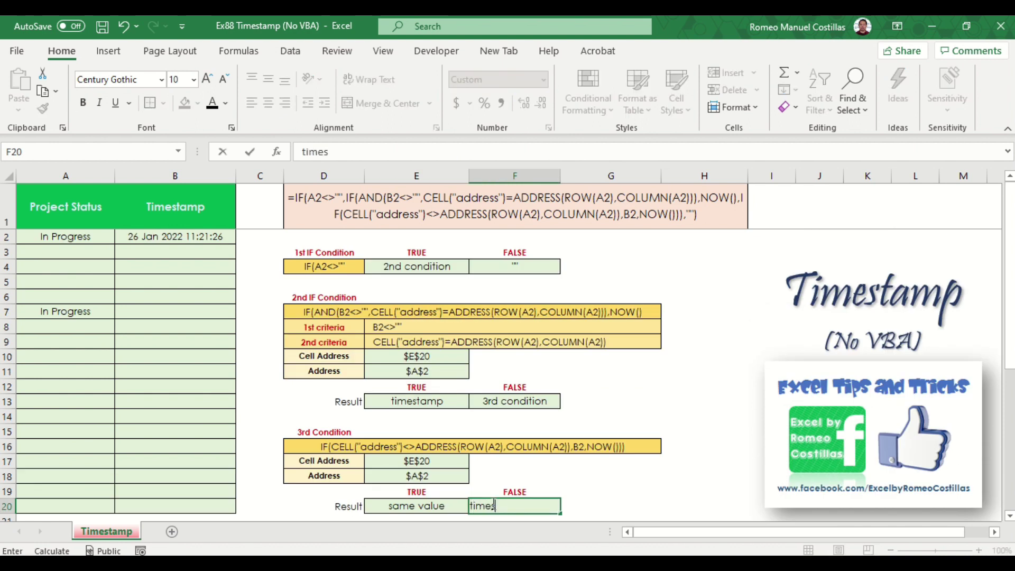
type("tamp")
key("Return")
key("Up")
key("Left")
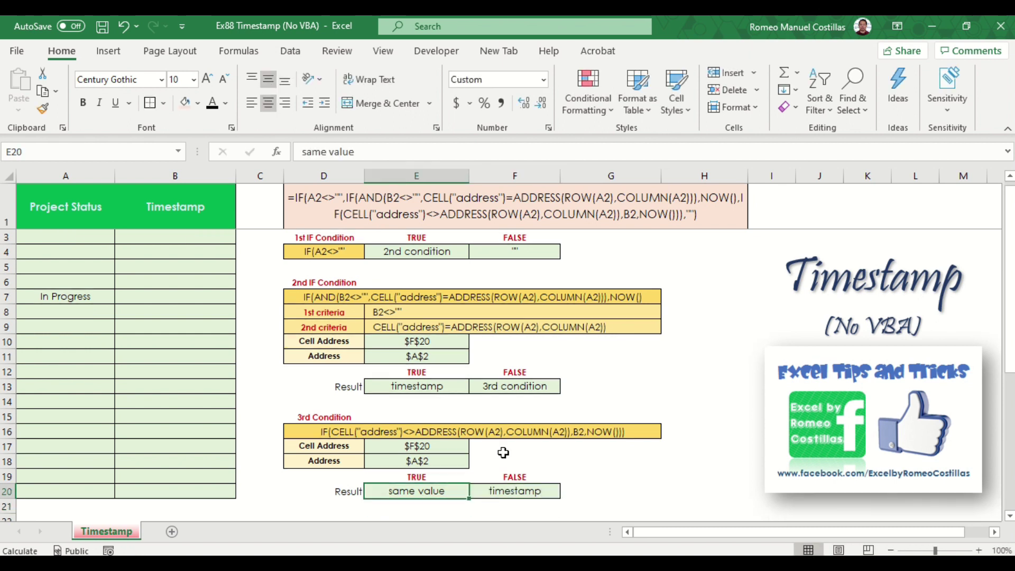
Step: Clear the In Progress status from cell A7
scroll(502, 453, "up", 1)
left_click(81, 314)
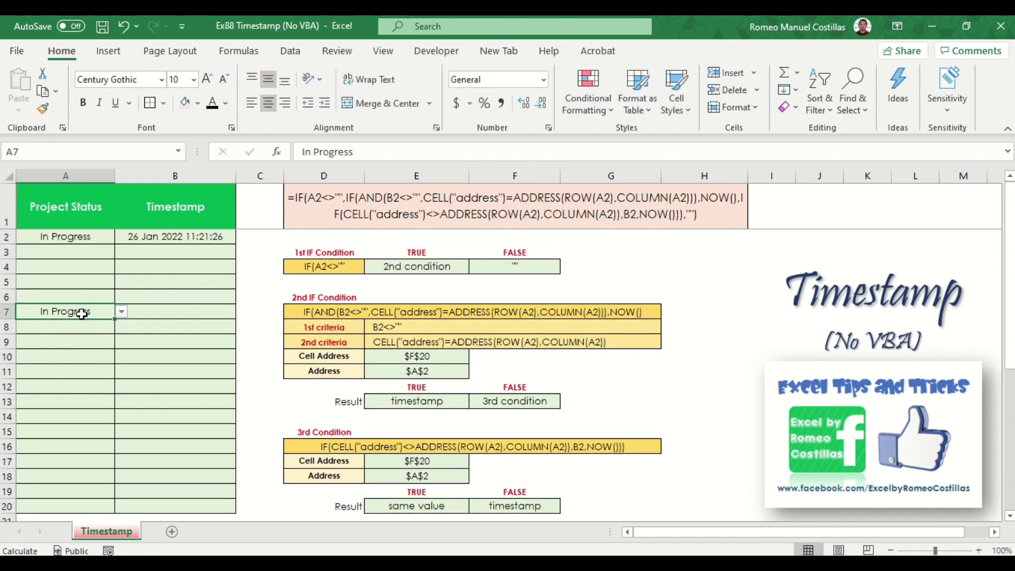
key("Delete")
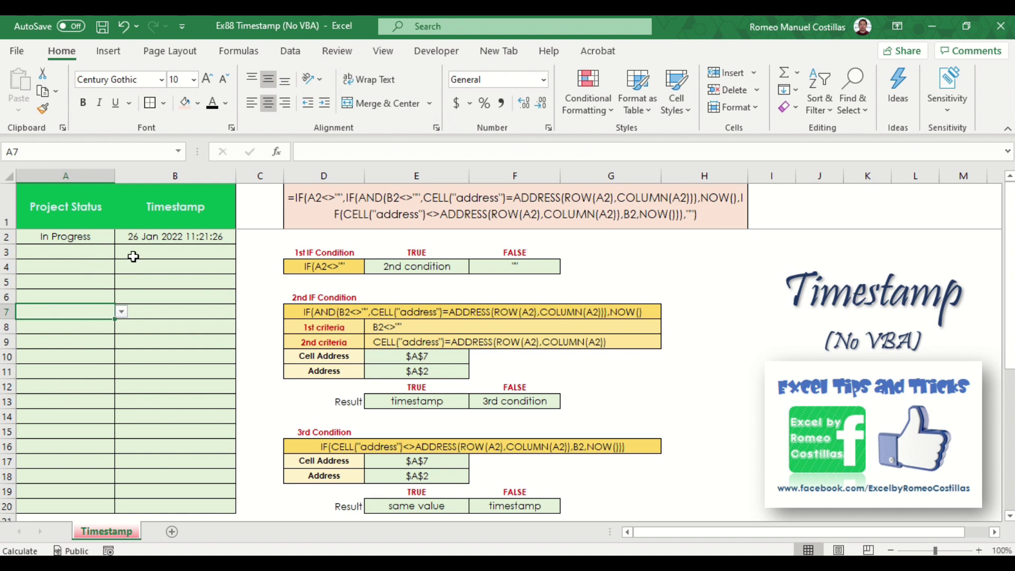
Step: Fill B2's timestamp formula down to B19, then set A3's status to In Progress
left_click(194, 238)
left_click_drag(234, 242, 233, 507)
left_click(88, 252)
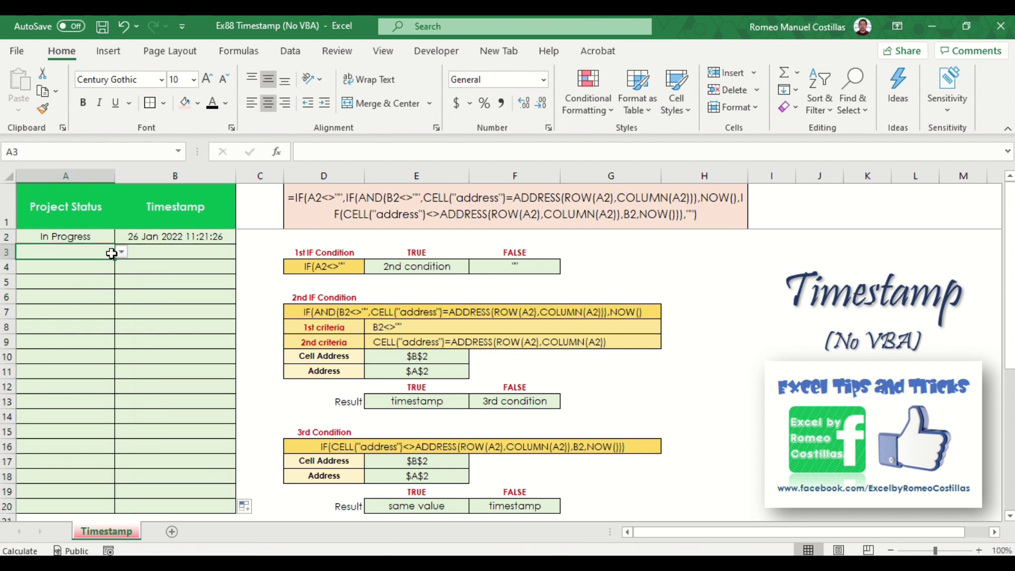